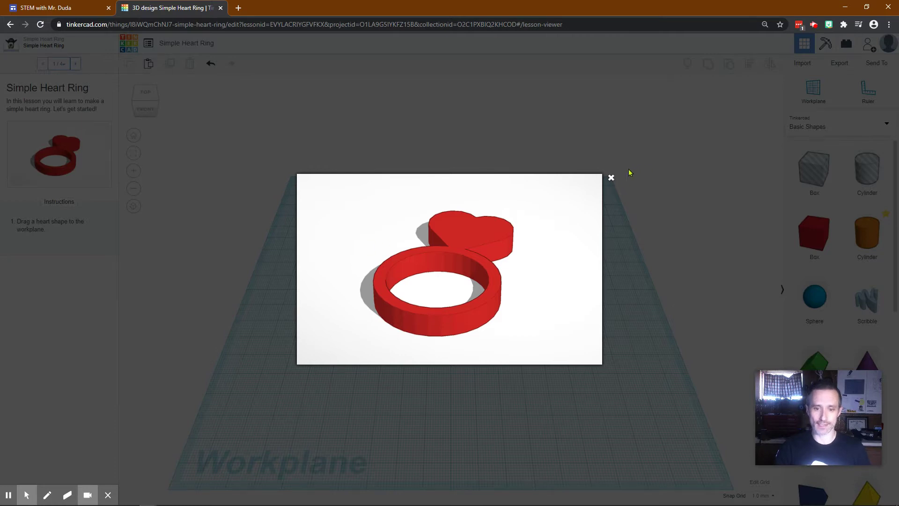
- Close the enlarged lesson preview and go back to the Tinkercad recent designs dashboard
click(610, 178)
click(130, 48)
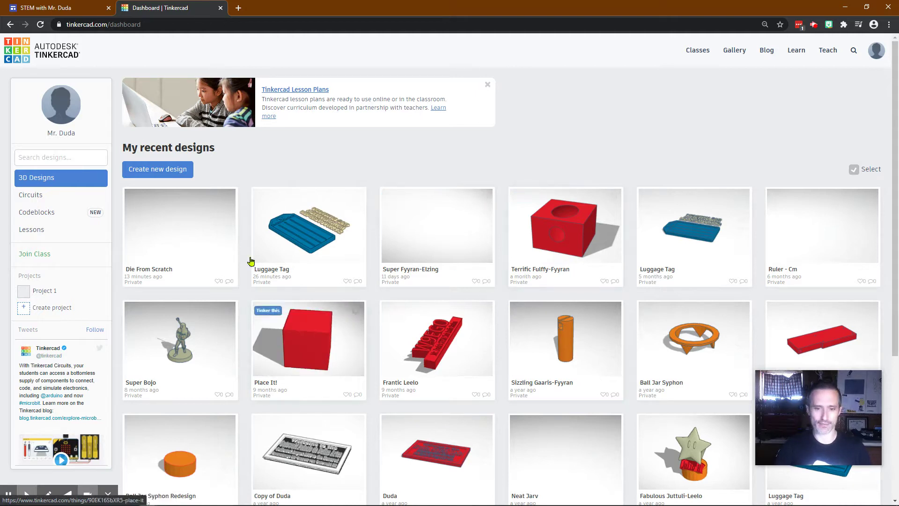
- Go to the Learn page and show the 3D lessons
click(793, 59)
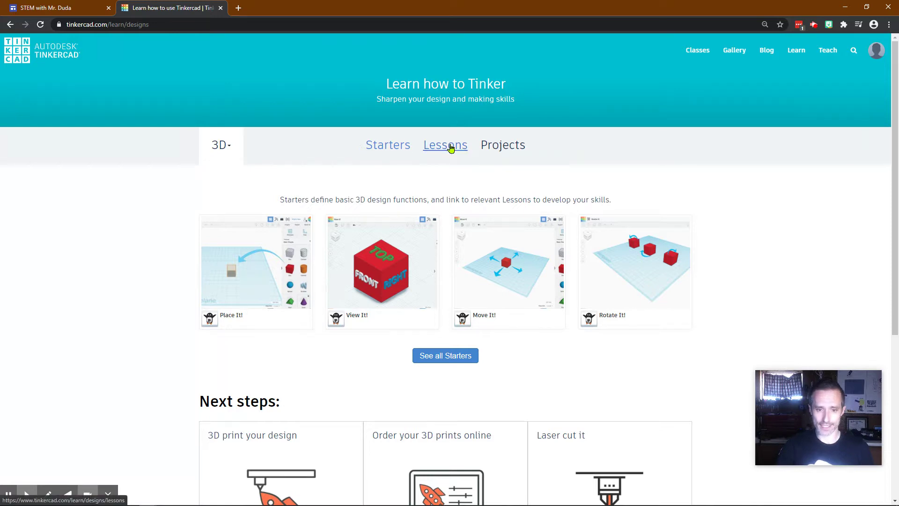
click(208, 145)
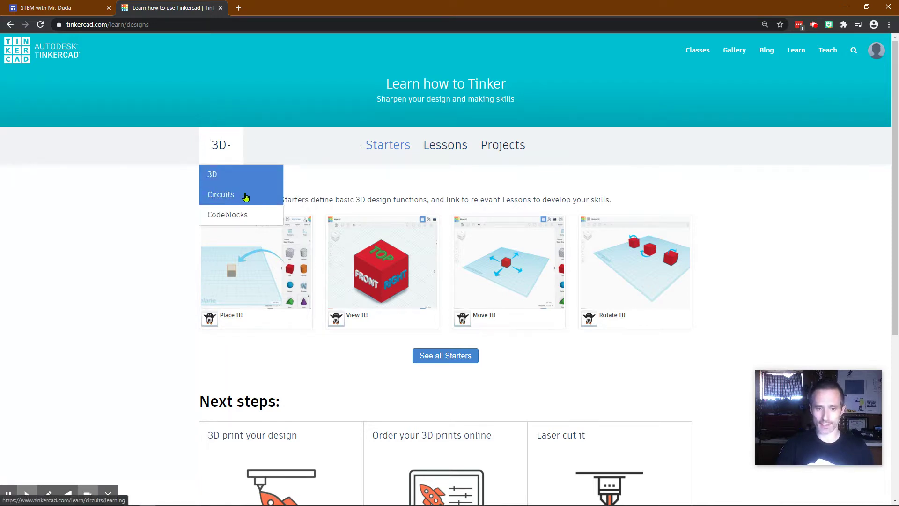
click(349, 156)
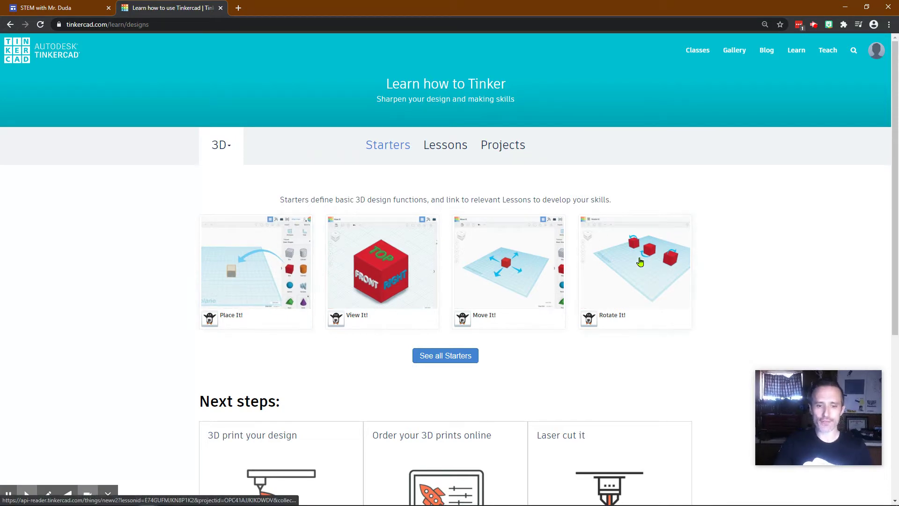
click(449, 148)
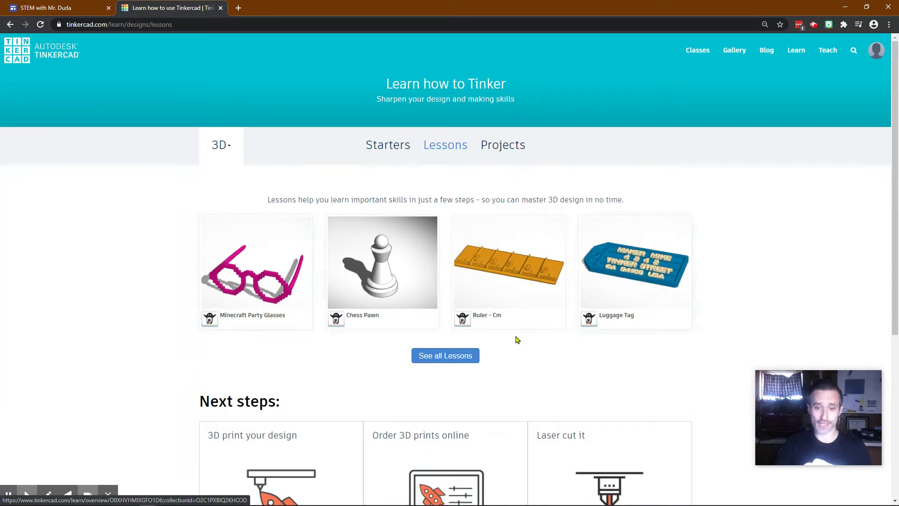
- Browse the full lessons gallery and open the Simple Heart Ring project
click(444, 356)
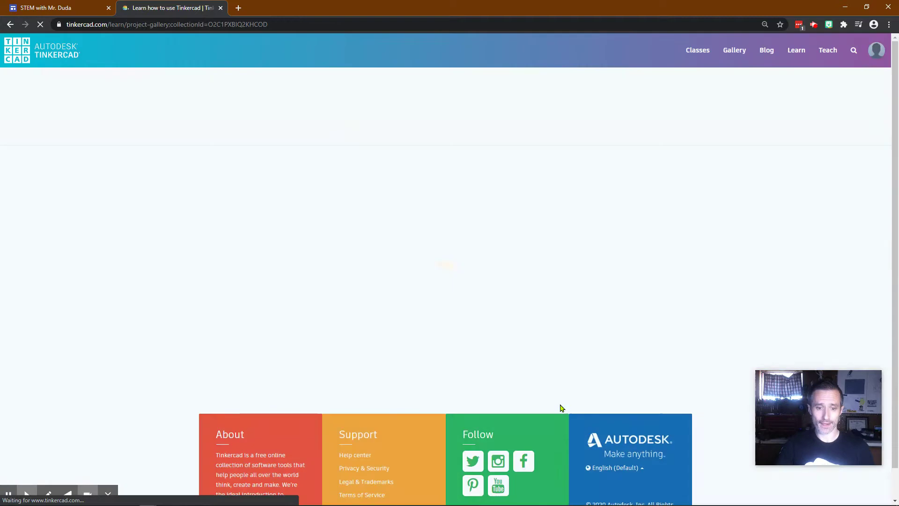
scroll(160, 358, down, 2)
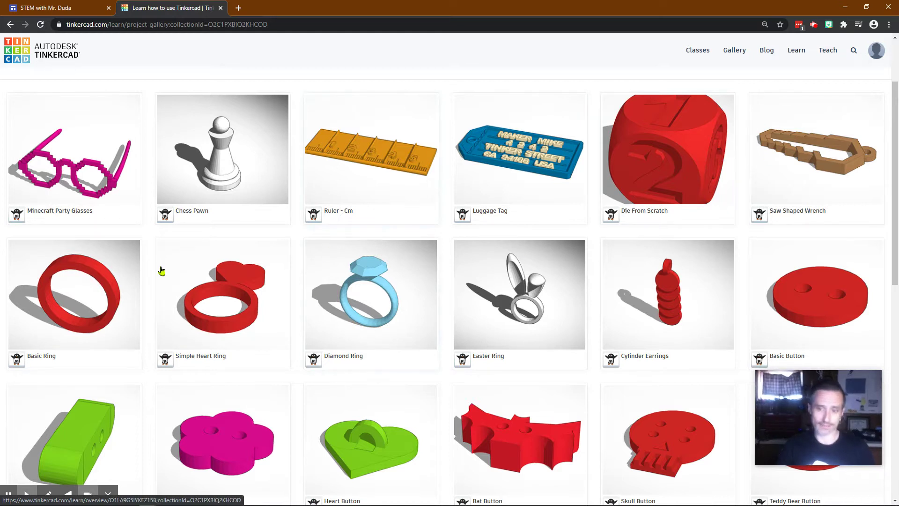
click(229, 291)
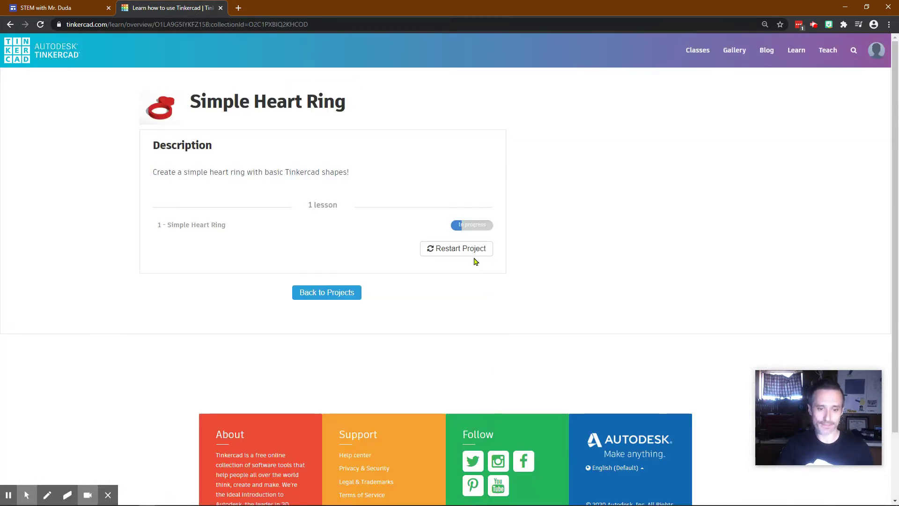
- Reset the Simple Heart Ring progress, confirm, and start the lesson in the editor
click(447, 253)
click(551, 121)
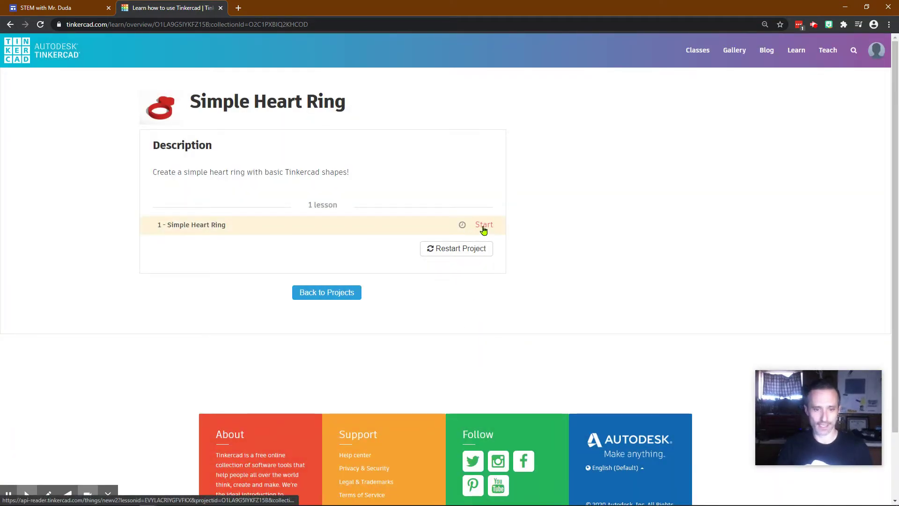
click(483, 227)
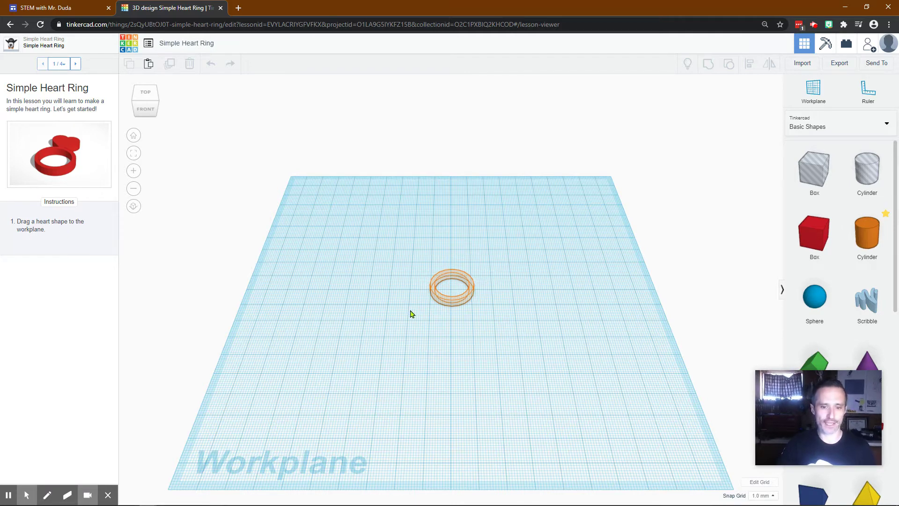
- Orbit to a low front view and drop a Tube shape beside the ring outline
scroll(429, 307, up, 5)
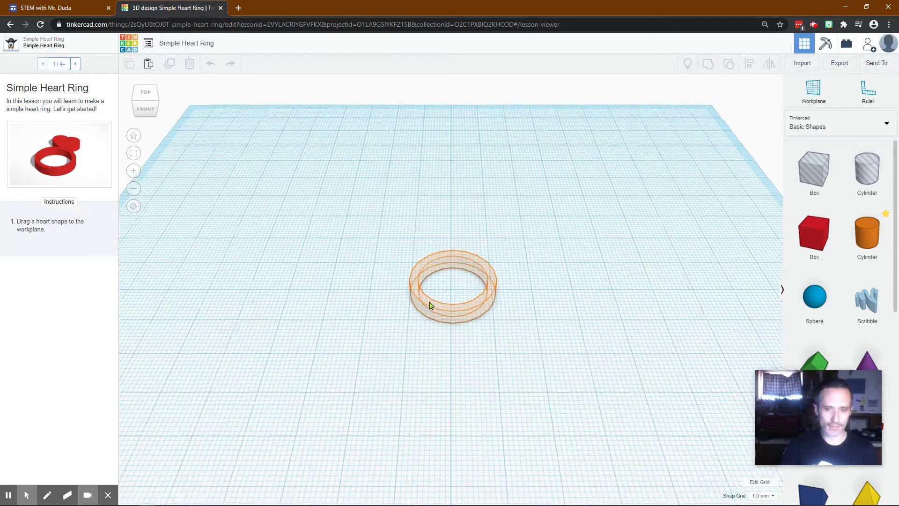
right_drag(448, 297, 347, 321)
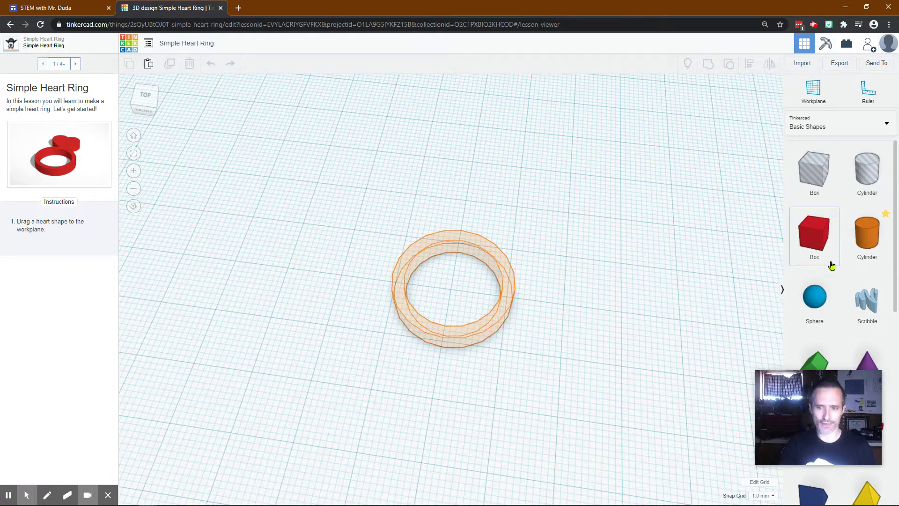
scroll(830, 272, down, 7)
scroll(829, 279, down, 2)
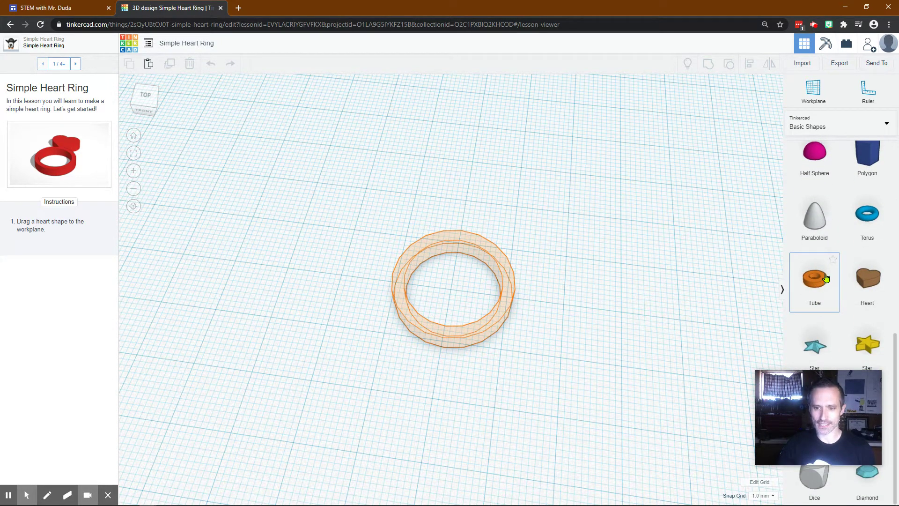
right_drag(541, 333, 553, 293)
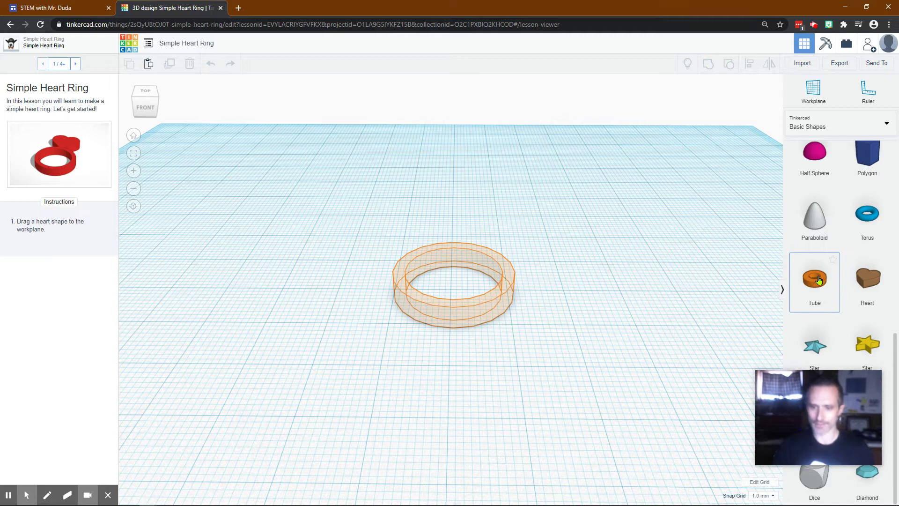
drag(754, 278, 326, 266)
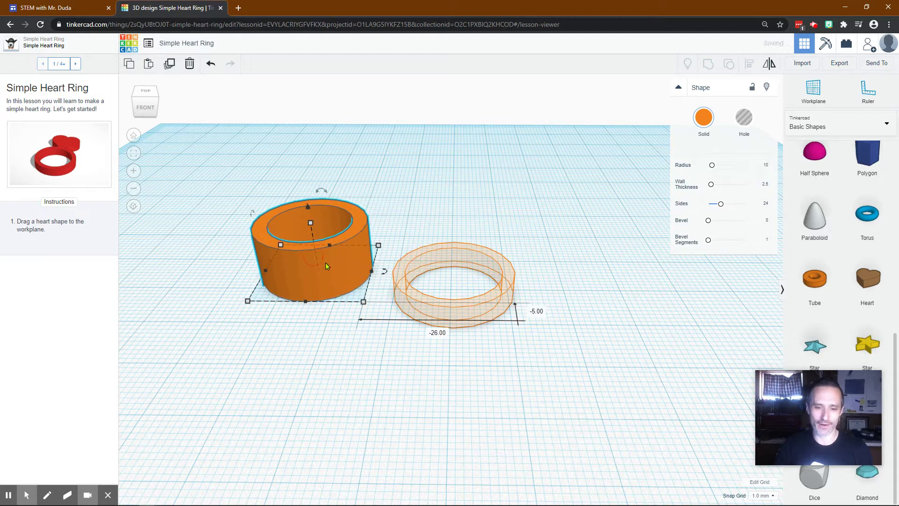
- Move the tube beside the ring outline, add a Heart shape, and step the lesson forward and back
click(483, 331)
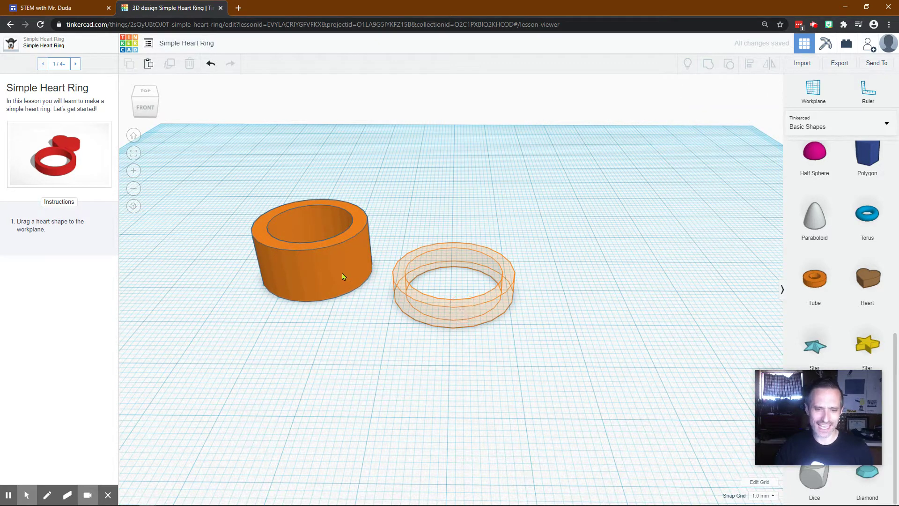
drag(342, 276, 329, 297)
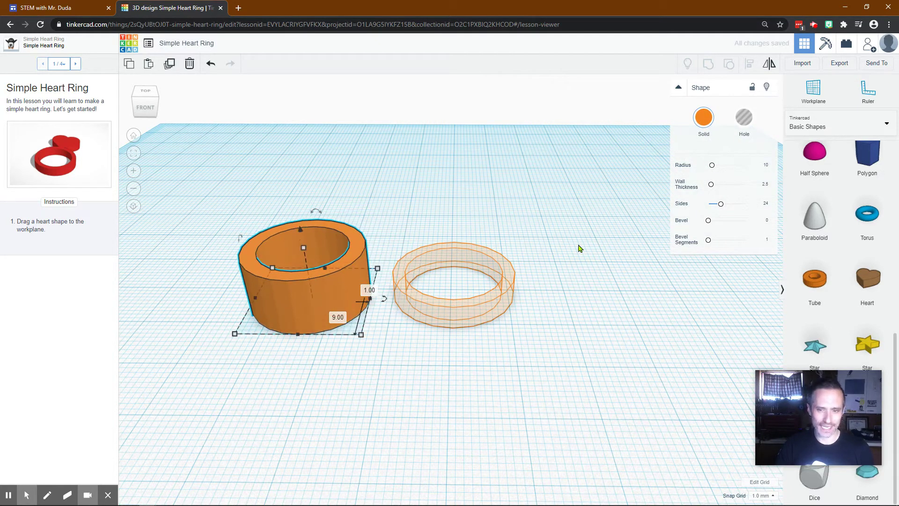
scroll(843, 234, up, 2)
drag(867, 321, 533, 221)
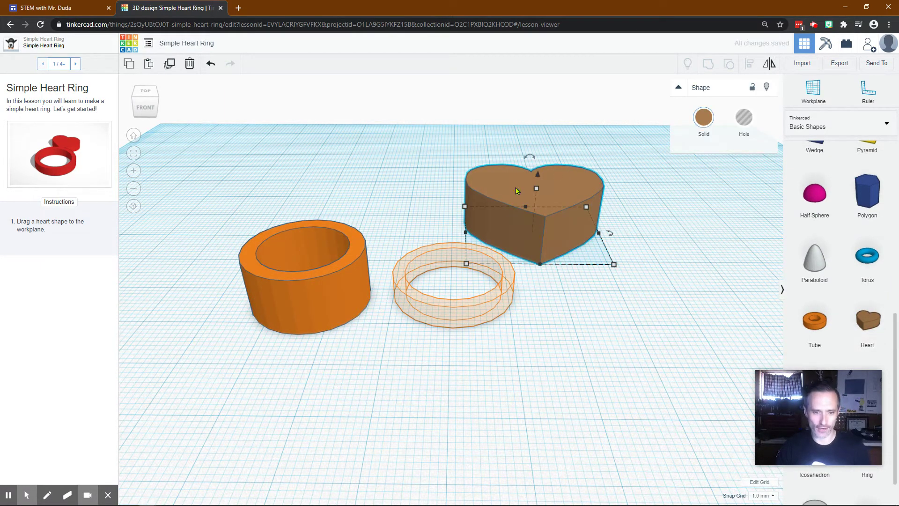
click(75, 63)
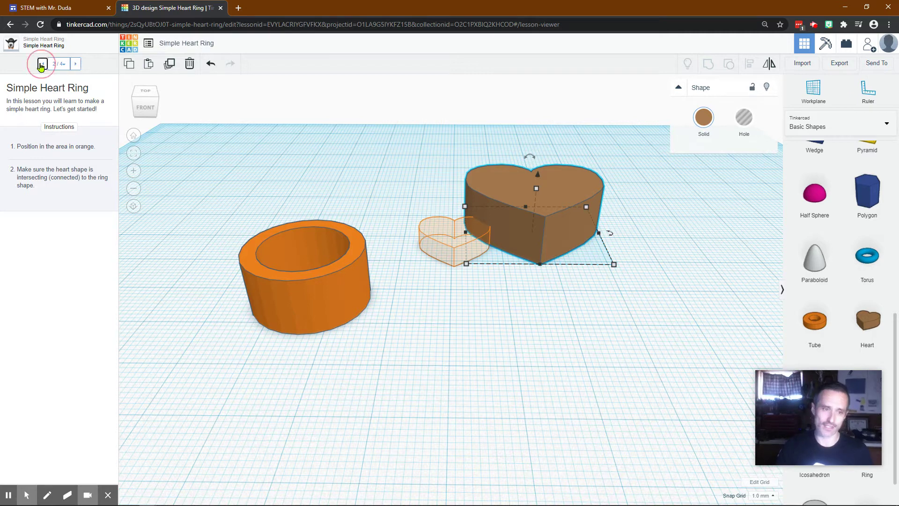
click(42, 63)
- Place the tube over the ring outline and, from top view, shorten it to ring height
drag(326, 281, 490, 271)
right_drag(491, 272, 463, 243)
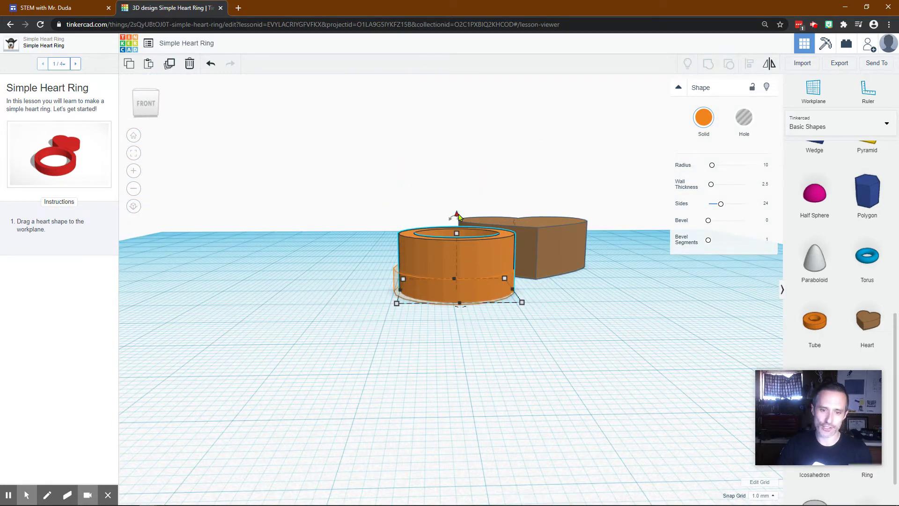
drag(459, 217, 461, 272)
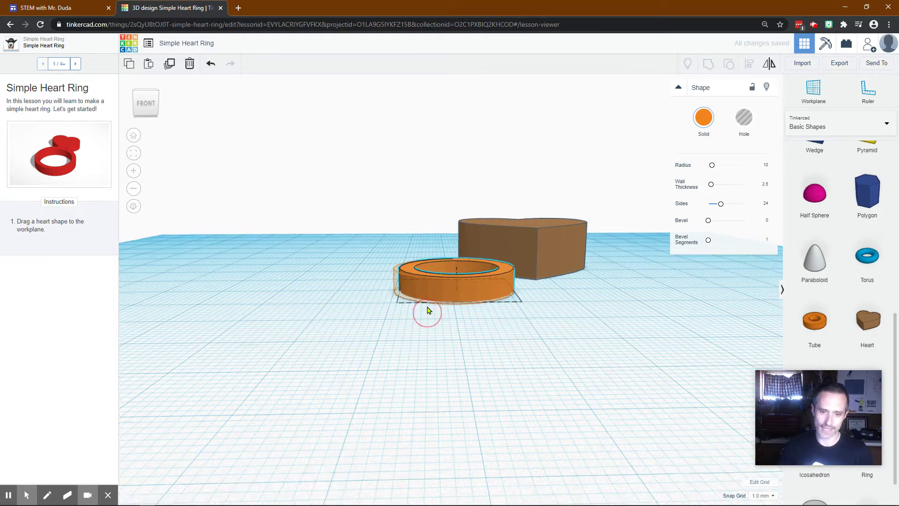
right_drag(425, 308, 416, 408)
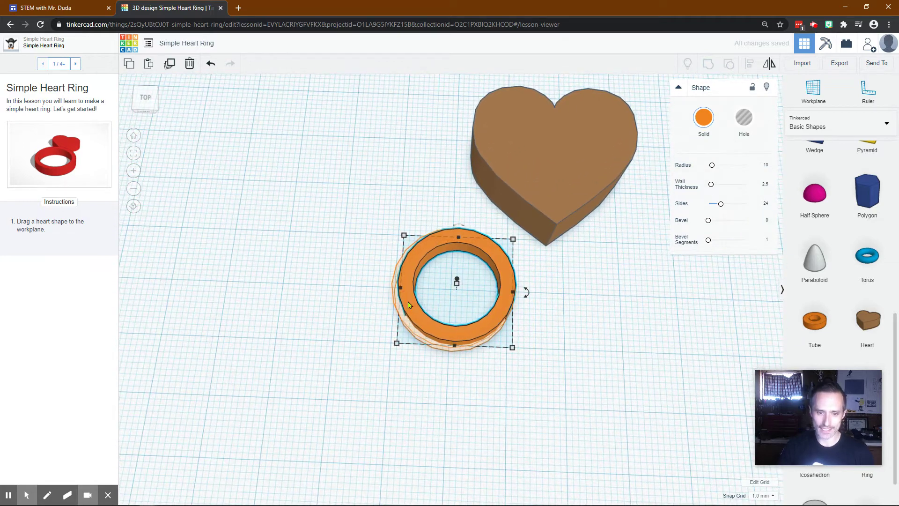
mouse_move(398, 345)
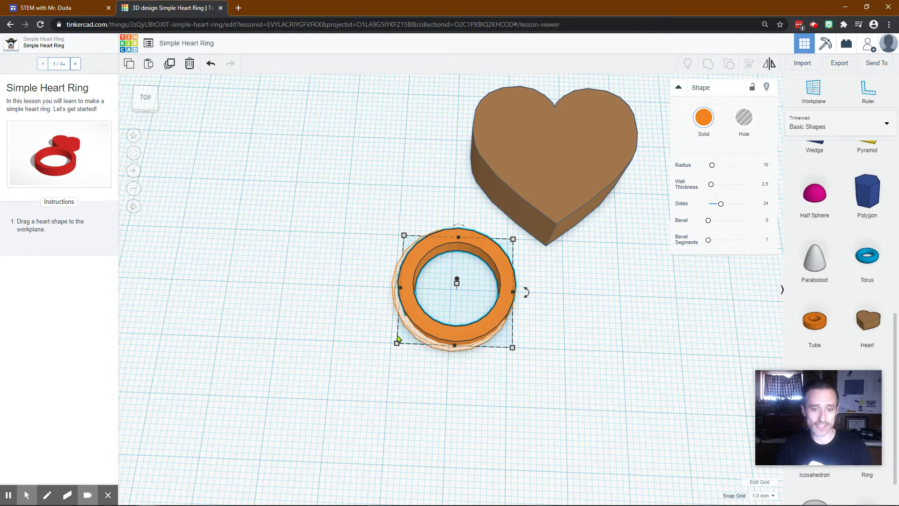
- Enlarge the tube's round footprint evenly, undoing an accidental oval stretch
drag(397, 343, 402, 454)
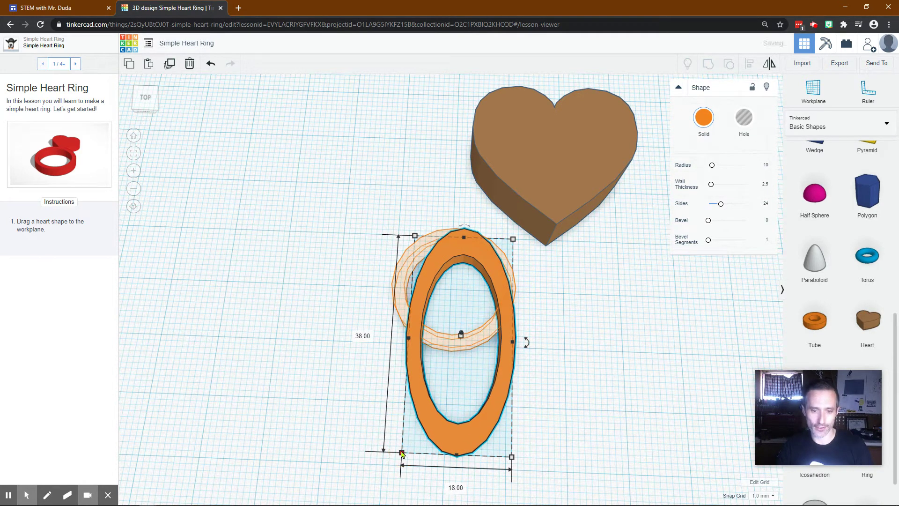
click(209, 66)
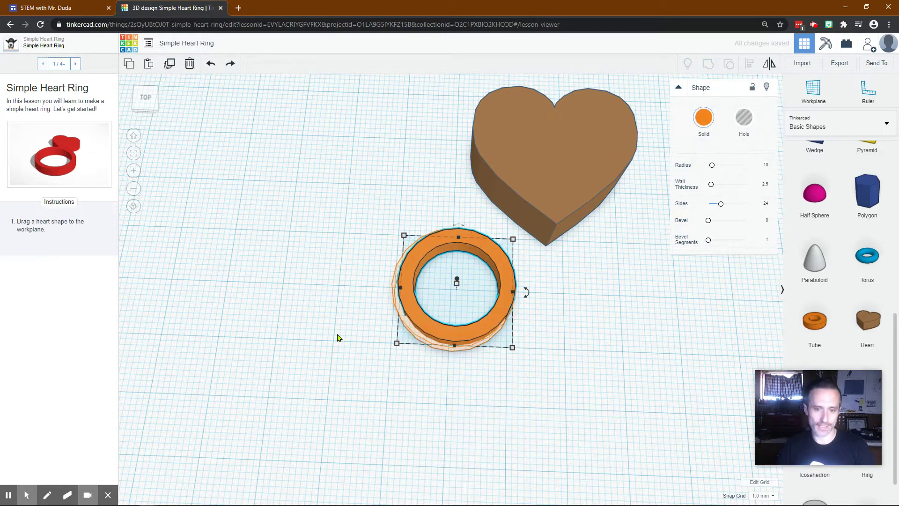
drag(397, 344, 418, 355)
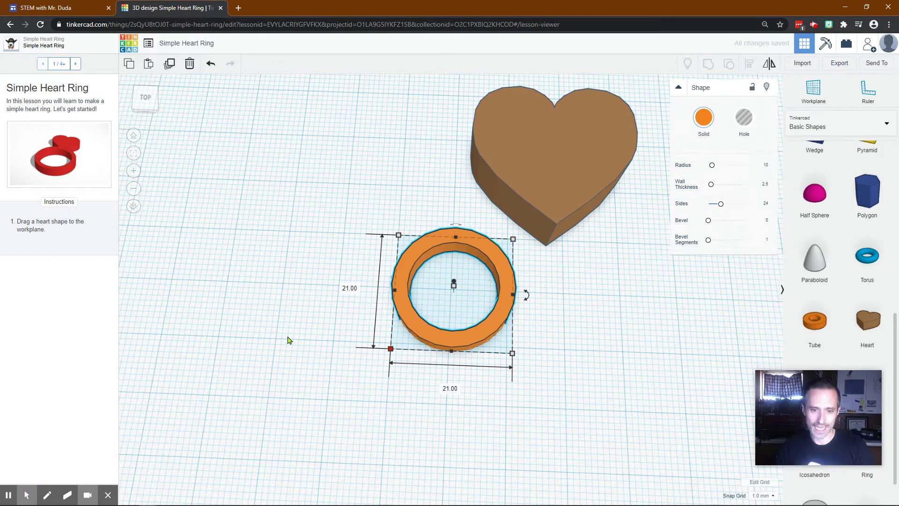
right_drag(292, 347, 406, 342)
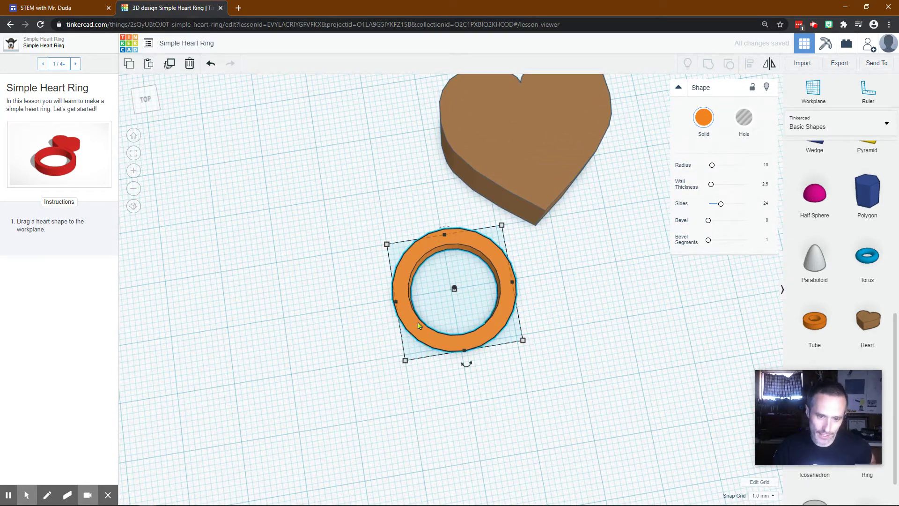
- Check the Edit Grid units without changing them, deselect the ring, and advance to lesson step 2
mouse_move(405, 360)
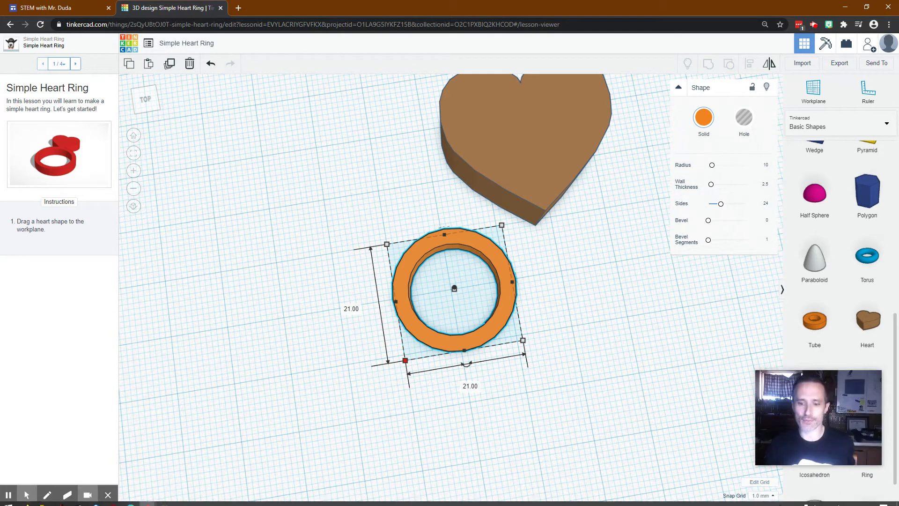
click(760, 484)
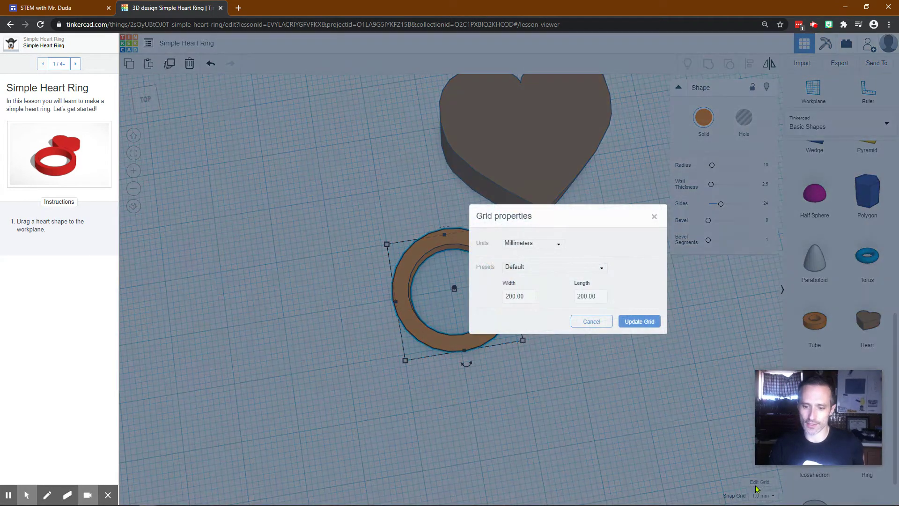
click(534, 245)
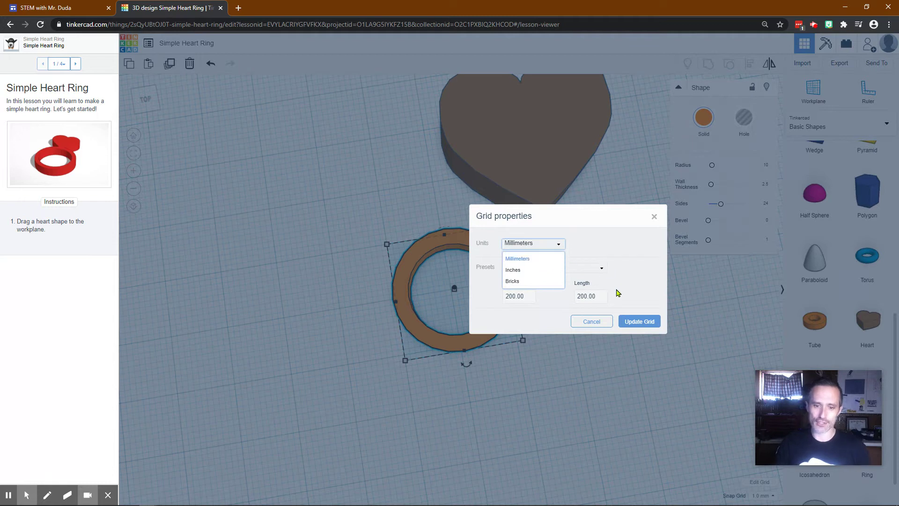
click(603, 322)
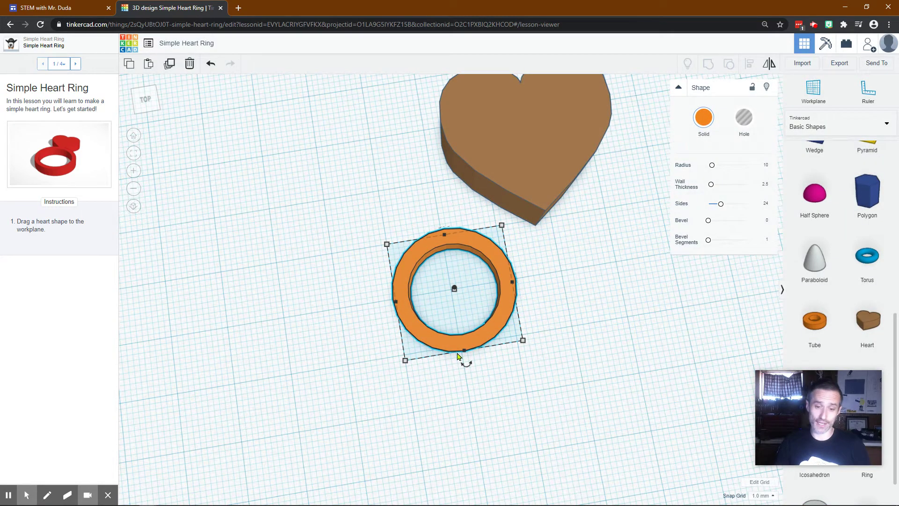
click(375, 386)
right_drag(482, 353, 435, 328)
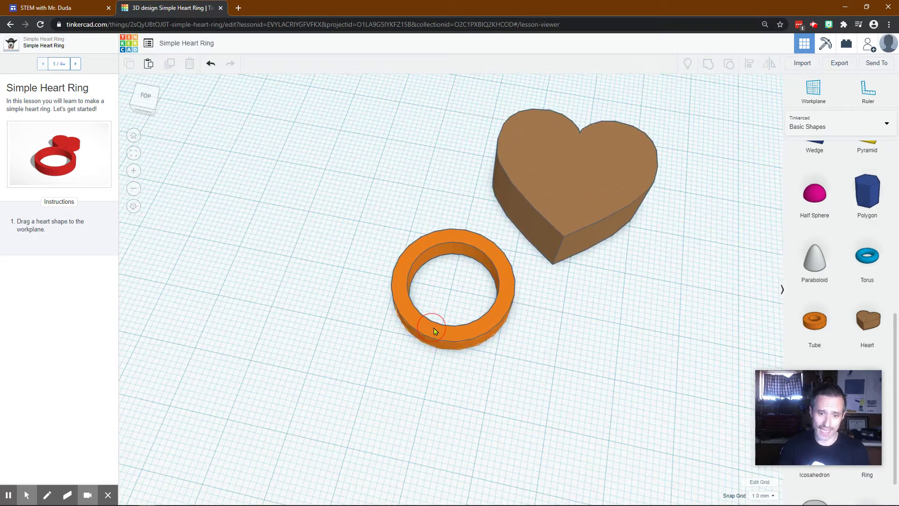
click(75, 64)
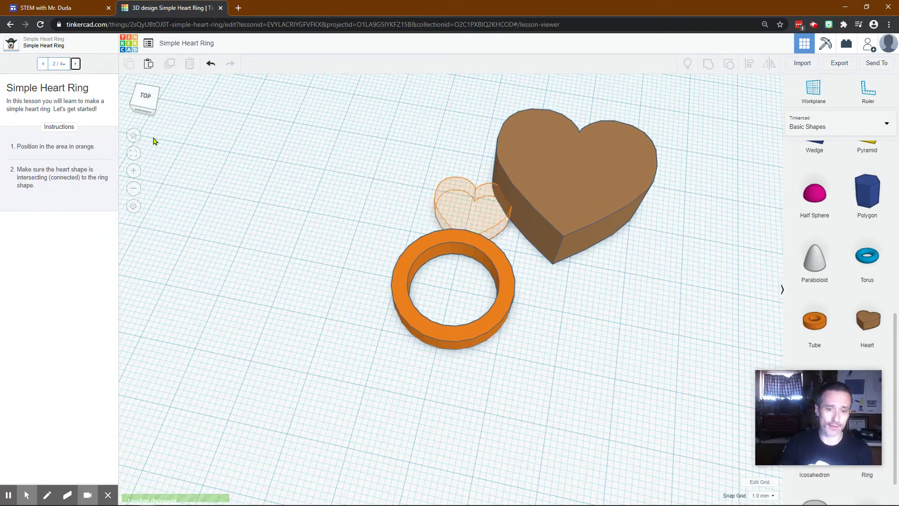
- Compare heart and ring from the front, then open the heart's 10.00 height for editing
click(576, 206)
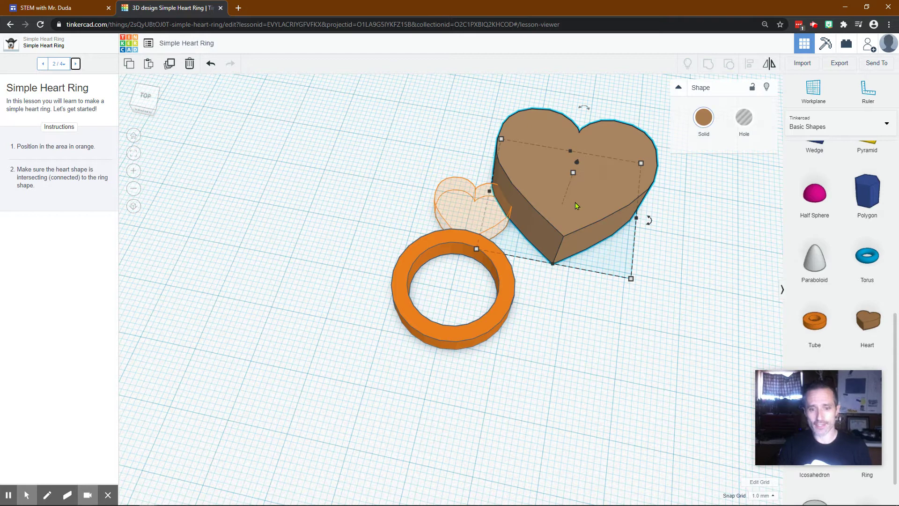
click(500, 299)
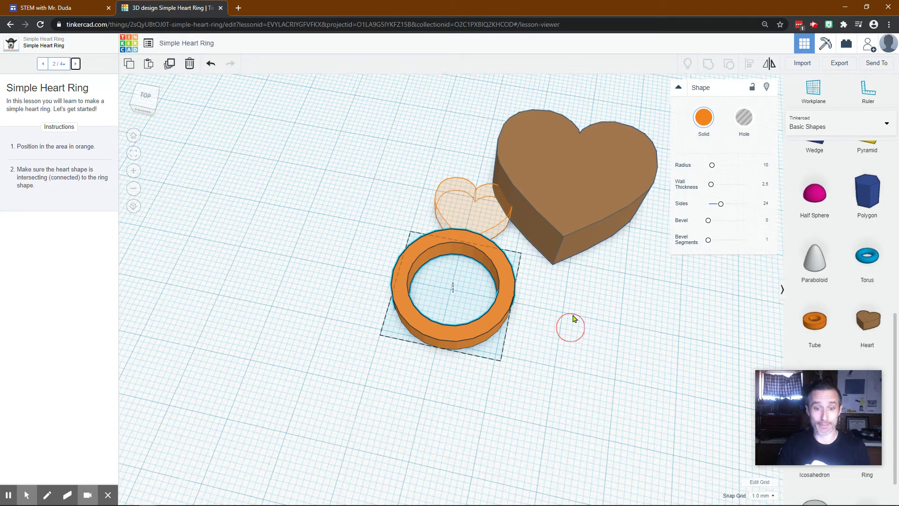
right_drag(572, 321, 541, 280)
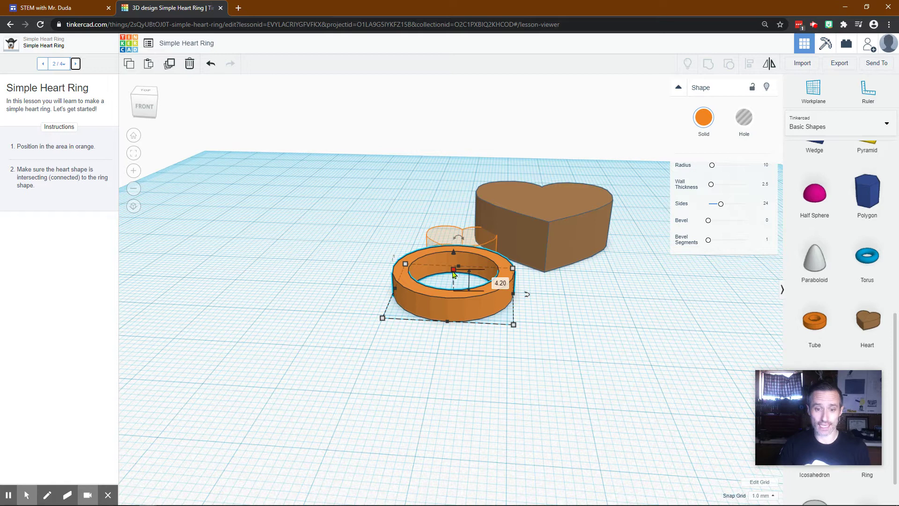
click(532, 223)
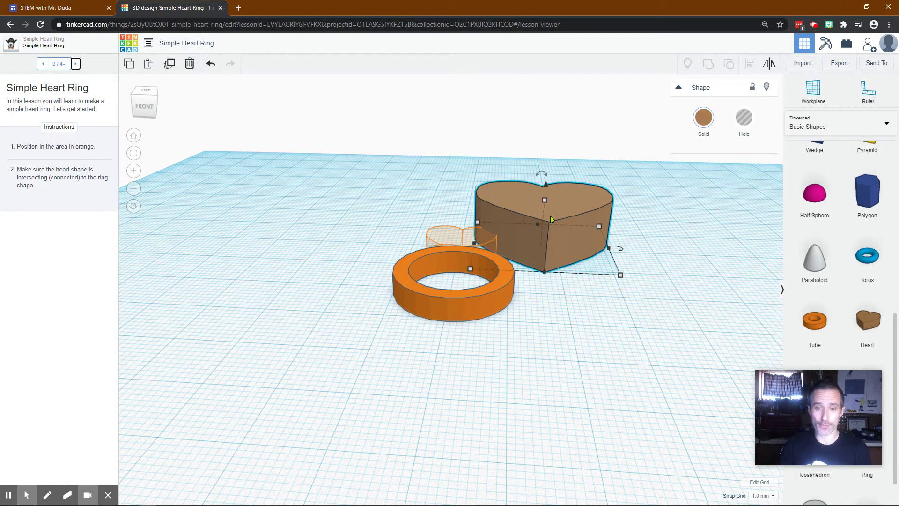
click(581, 223)
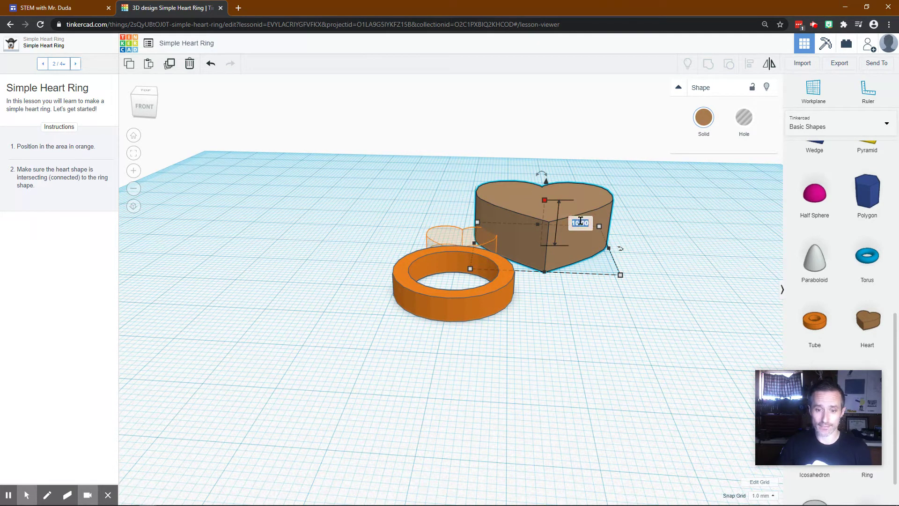
- Set the heart's height to 4.2 and switch to a top-down view
text(4.2)
key(Return)
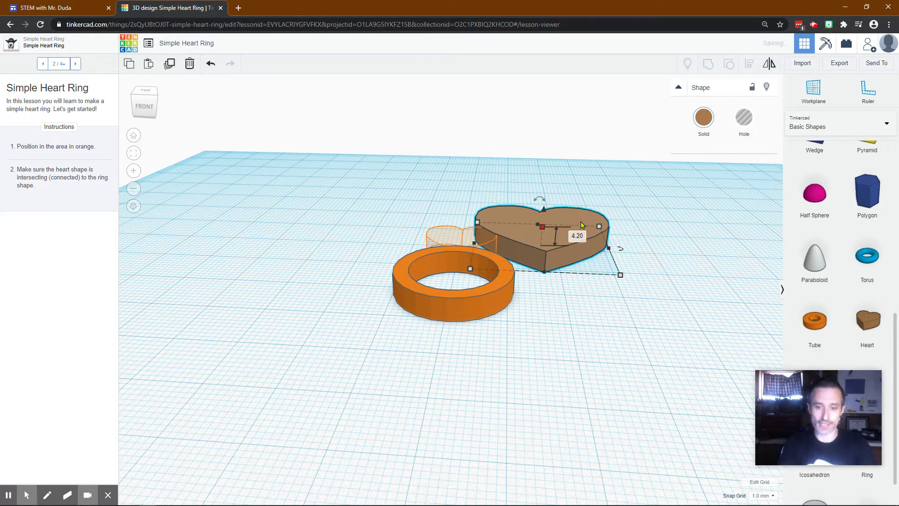
drag(579, 294, 602, 349)
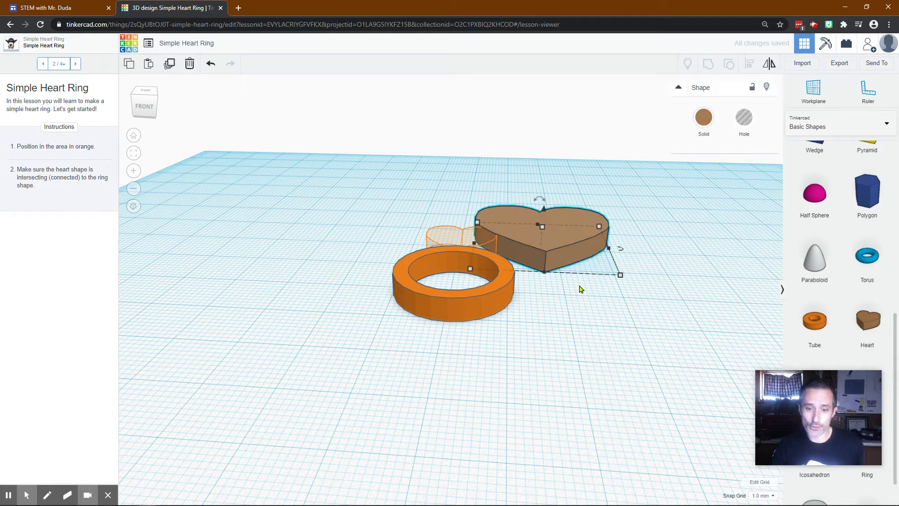
mouse_move(580, 289)
right_down()
mouse_move(602, 373)
mouse_move(576, 290)
right_up()
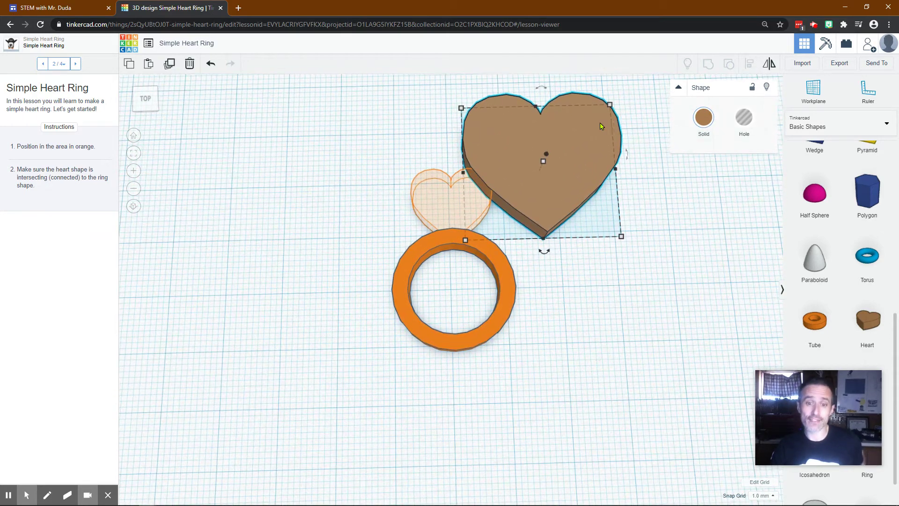
- Move and resize the heart to about 14 × 12.86 mm over the orange target touching the ring
drag(559, 163, 490, 157)
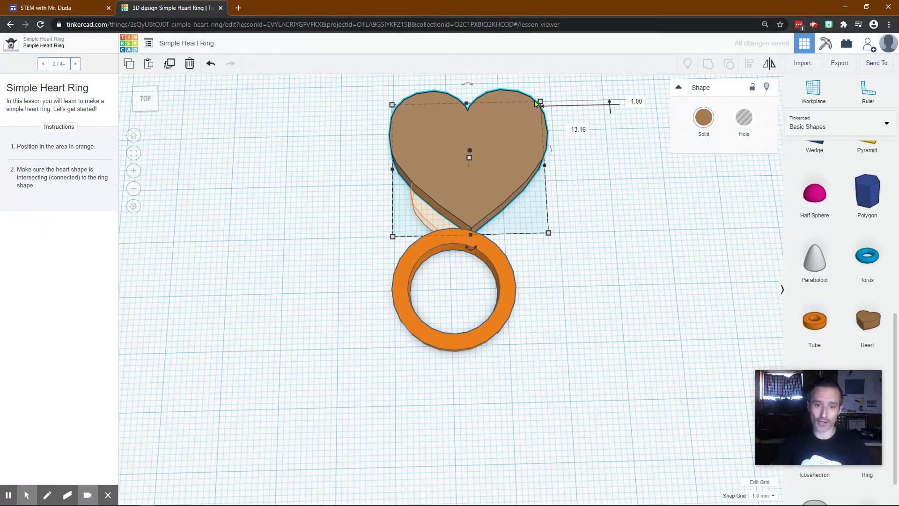
drag(539, 102, 466, 177)
drag(394, 188, 423, 194)
mouse_move(488, 178)
mouse_down()
mouse_move(470, 191)
mouse_move(478, 190)
mouse_up()
key(Down)
key(Down)
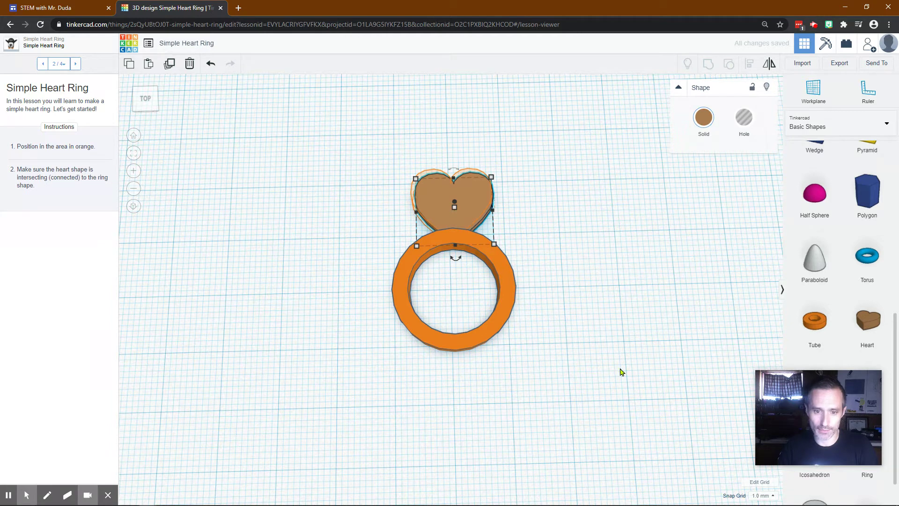
click(762, 496)
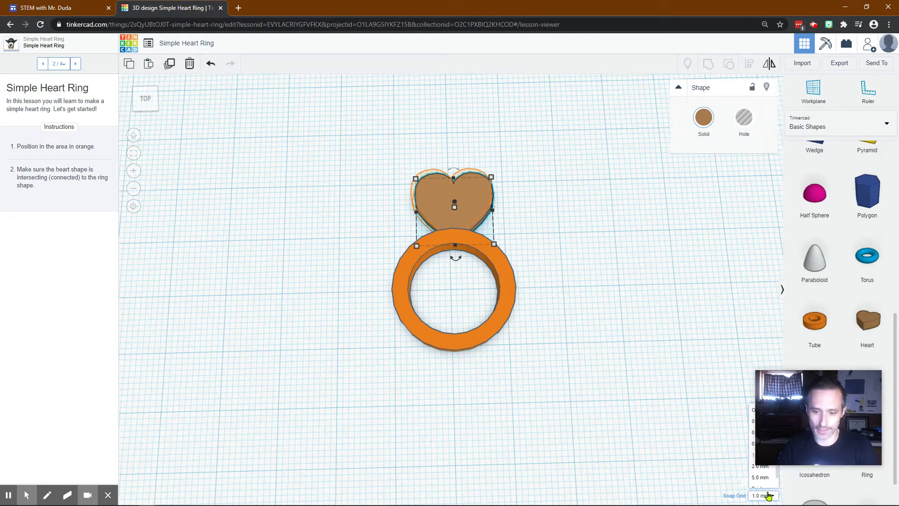
- Set the snap grid to 0.25 mm and nudge the heart precisely onto the target against the ring
drag(789, 397, 712, 314)
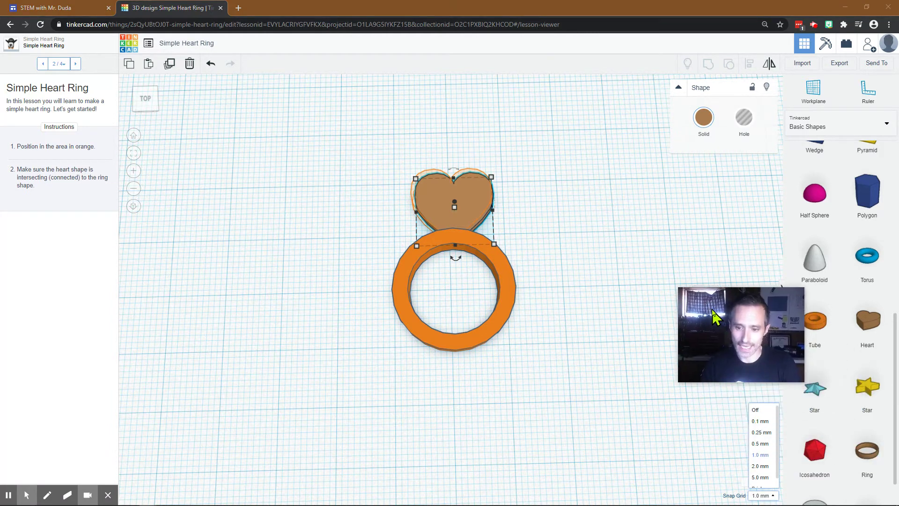
click(761, 432)
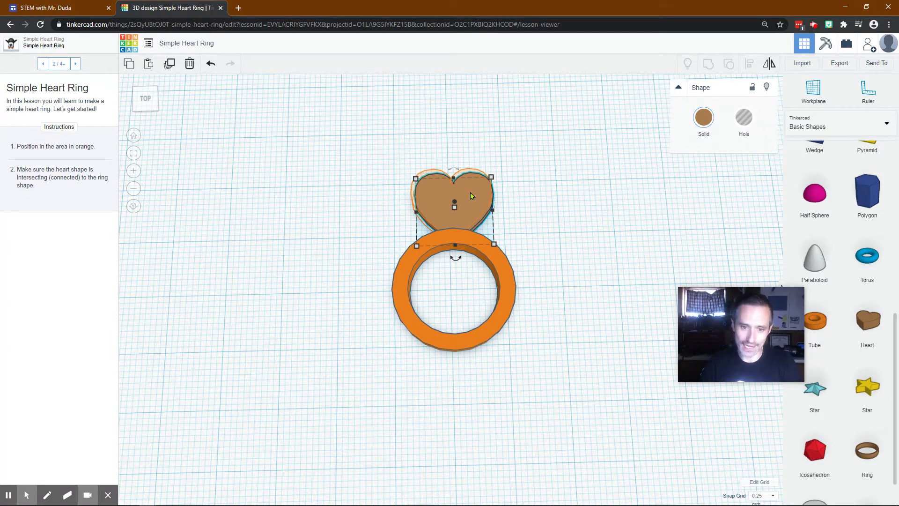
drag(473, 198, 471, 196)
key(Up)
key(Up)
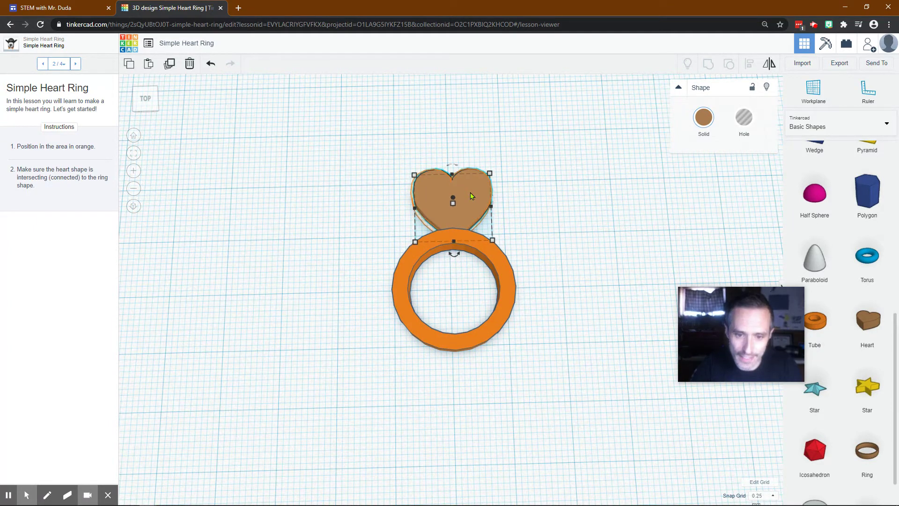
key(Left)
key(Down)
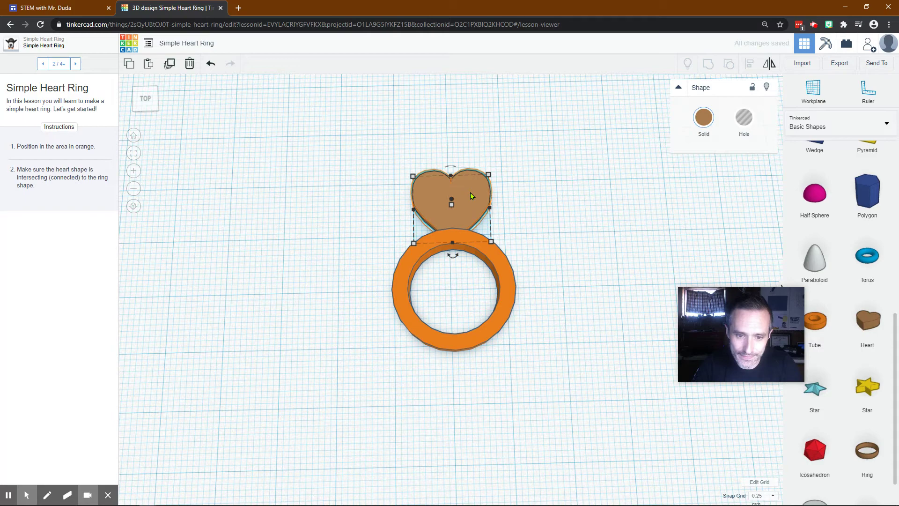
right_drag(366, 246, 712, 144)
- Check the ring's 4.20 height, set the heart's height to 4.2 to match, then view from the top
click(487, 312)
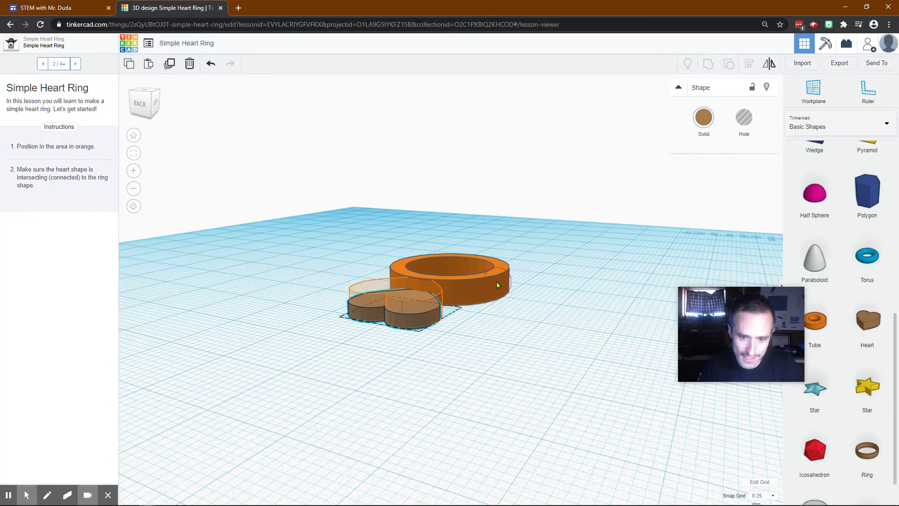
click(458, 274)
click(450, 266)
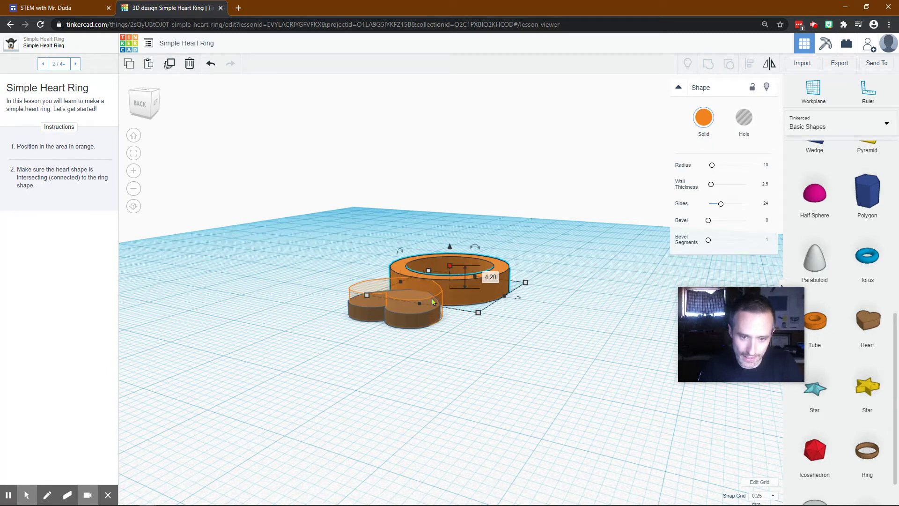
click(420, 322)
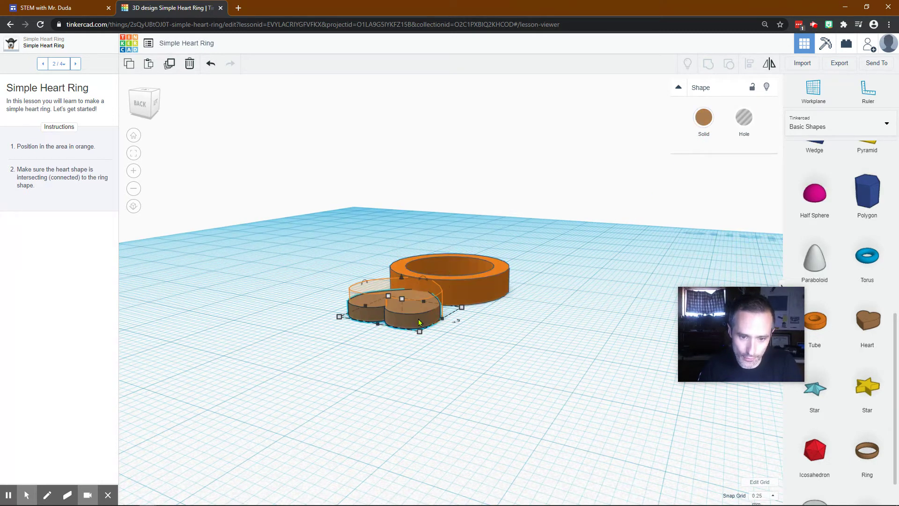
click(402, 300)
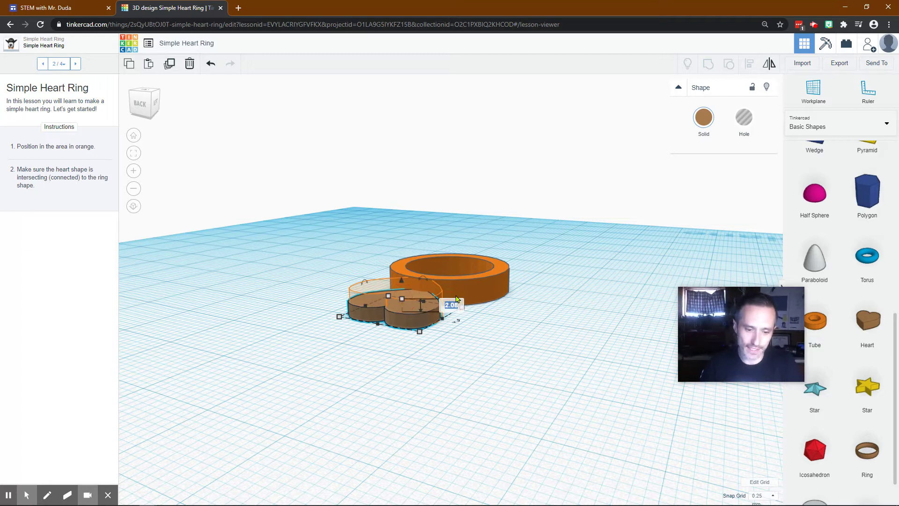
text(4.2)
key(Return)
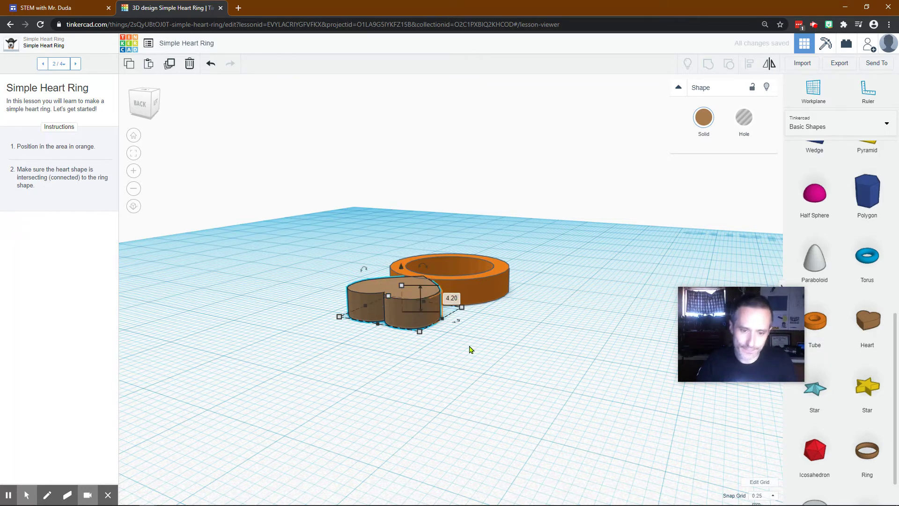
mouse_move(470, 350)
right_down()
mouse_move(532, 425)
mouse_move(518, 437)
mouse_move(418, 446)
mouse_move(286, 427)
mouse_move(224, 381)
mouse_move(202, 415)
mouse_move(208, 439)
right_up()
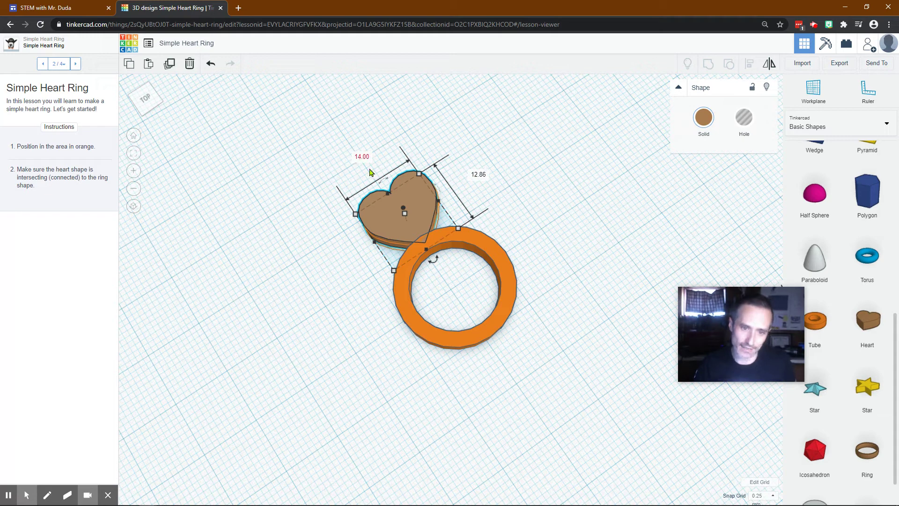
- Enlarge the heart to 14.50 × 13.32 mm by its corner handle so it overlaps the ring
click(458, 229)
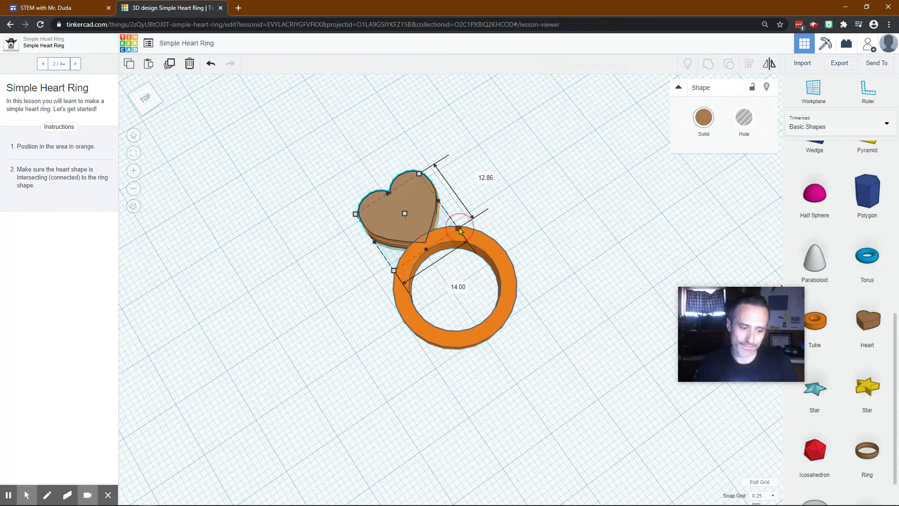
drag(459, 230, 462, 230)
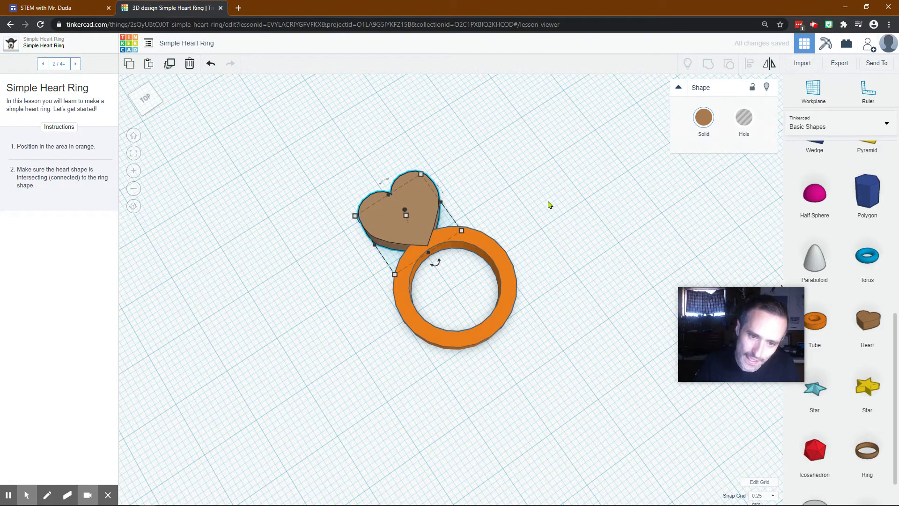
right_drag(364, 204, 403, 267)
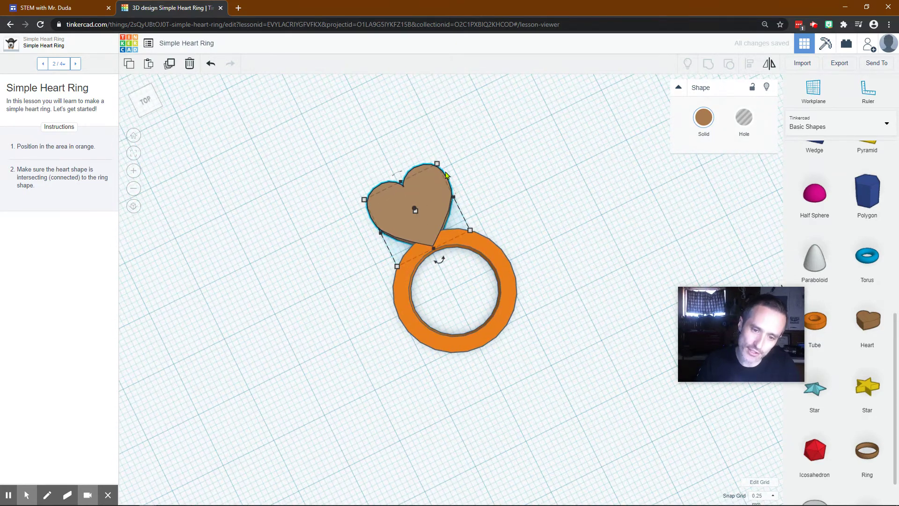
mouse_move(438, 165)
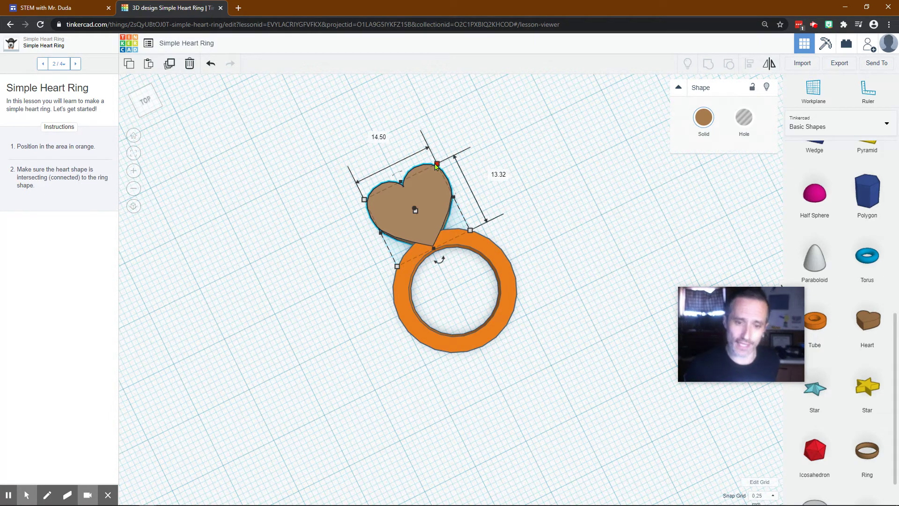
right_drag(287, 216, 383, 135)
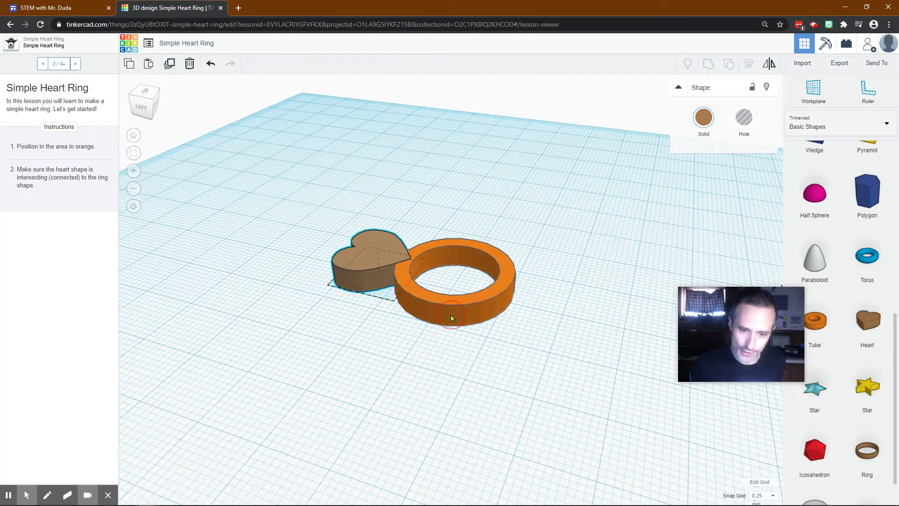
- Check the ring's size, then advance the lesson to its grouping step
click(457, 313)
mouse_move(493, 339)
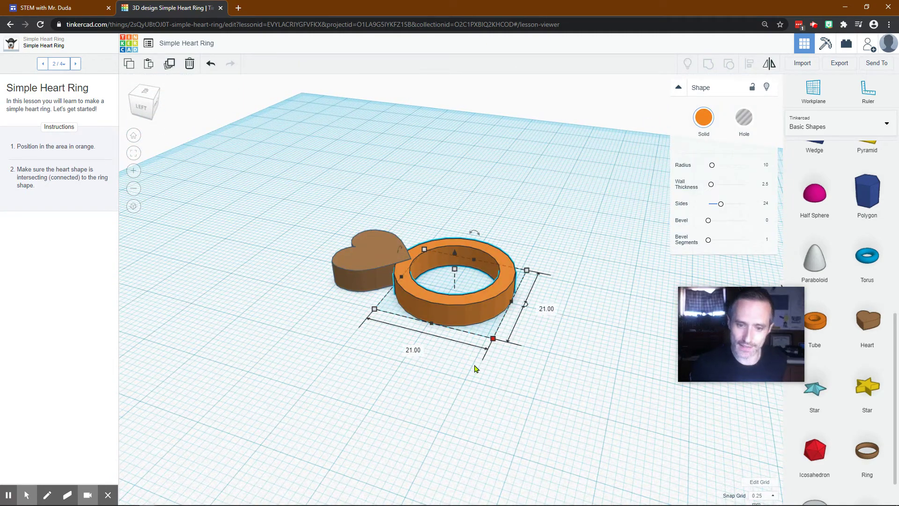
click(438, 381)
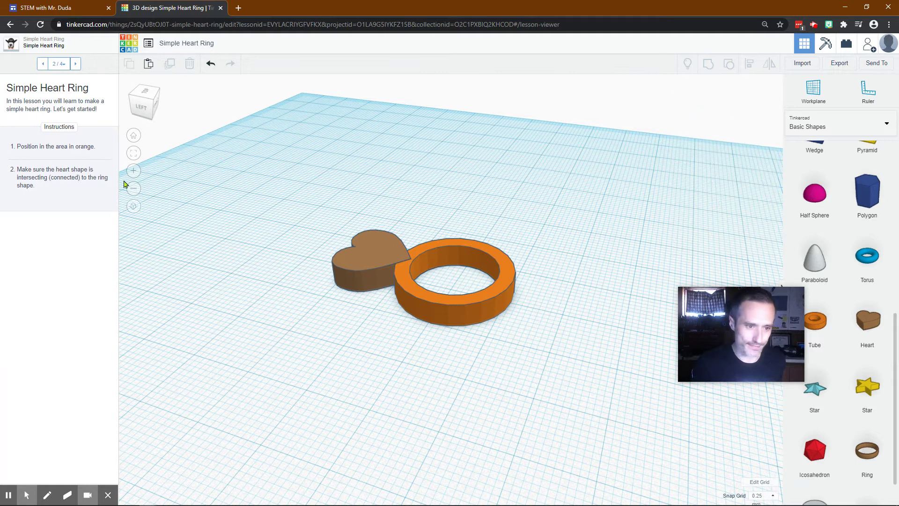
click(76, 65)
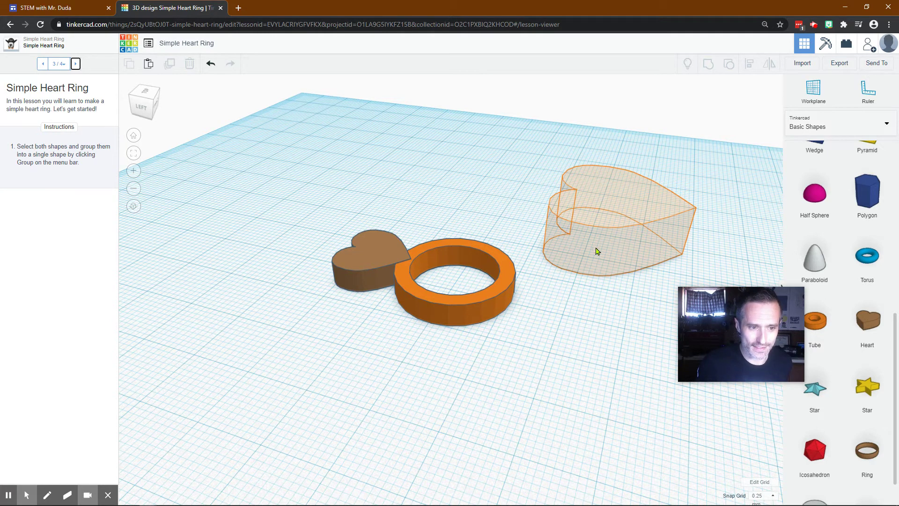
- Group the heart and ring into a single shape and give it the red Solid colour
drag(301, 187, 538, 359)
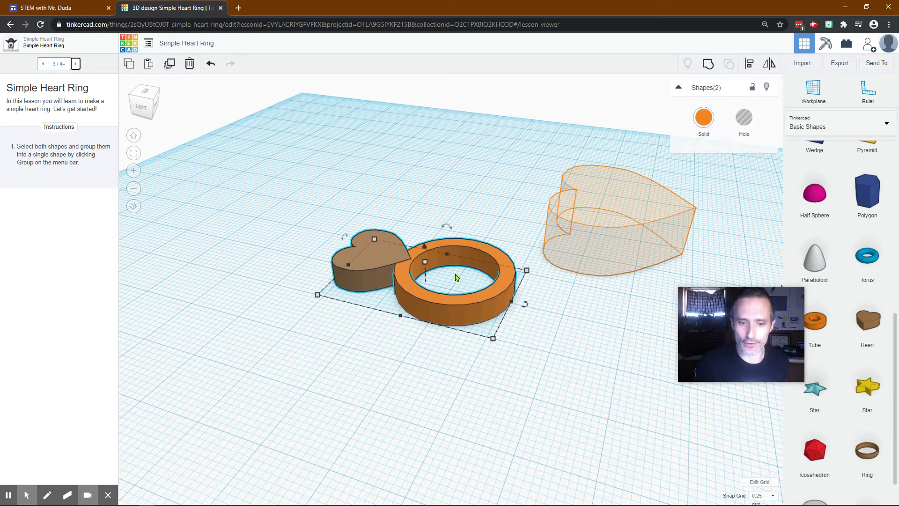
click(708, 64)
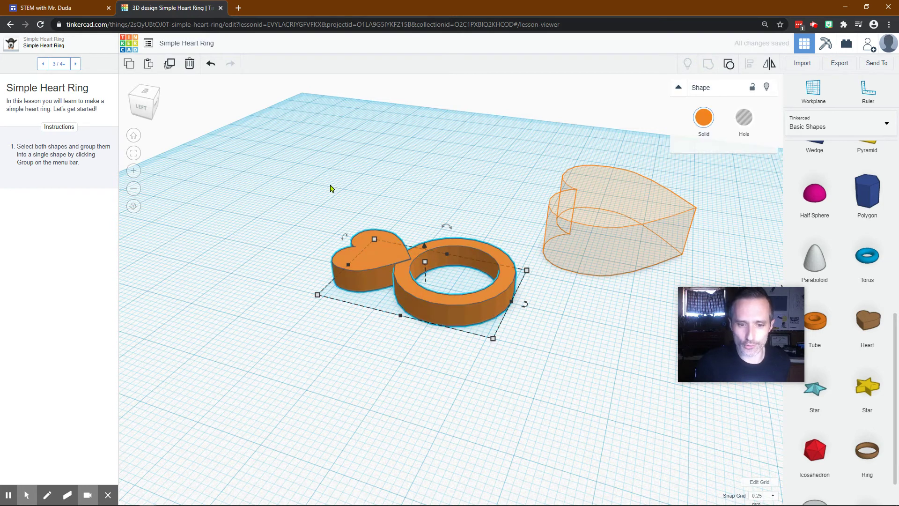
click(705, 119)
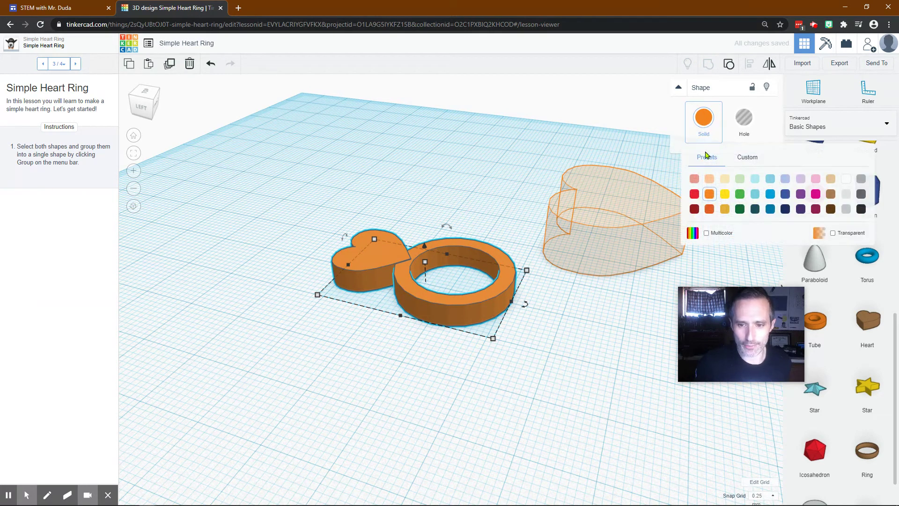
click(696, 194)
click(266, 300)
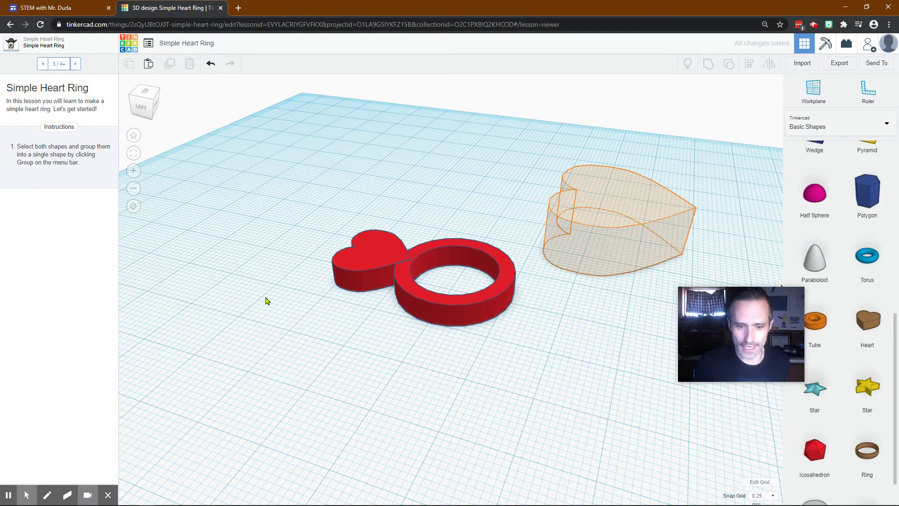
mouse_move(357, 330)
right_down()
mouse_move(241, 364)
mouse_move(257, 420)
mouse_move(364, 295)
mouse_move(342, 324)
right_up()
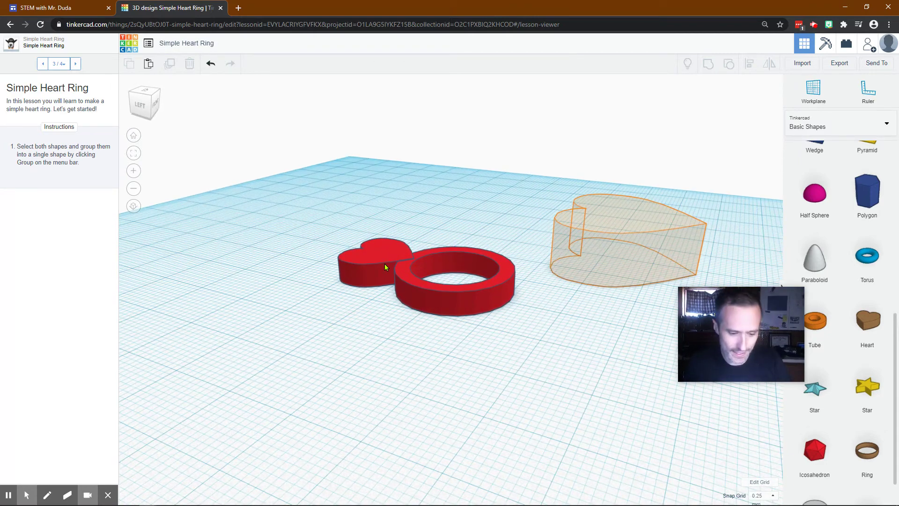
- Undo the red colouring and grouping, then set the heart's height to 4.2
click(480, 296)
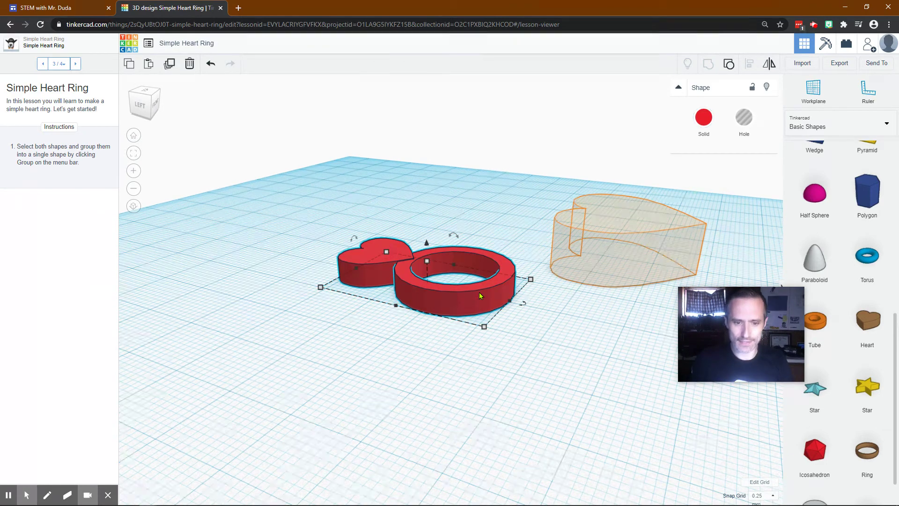
click(211, 63)
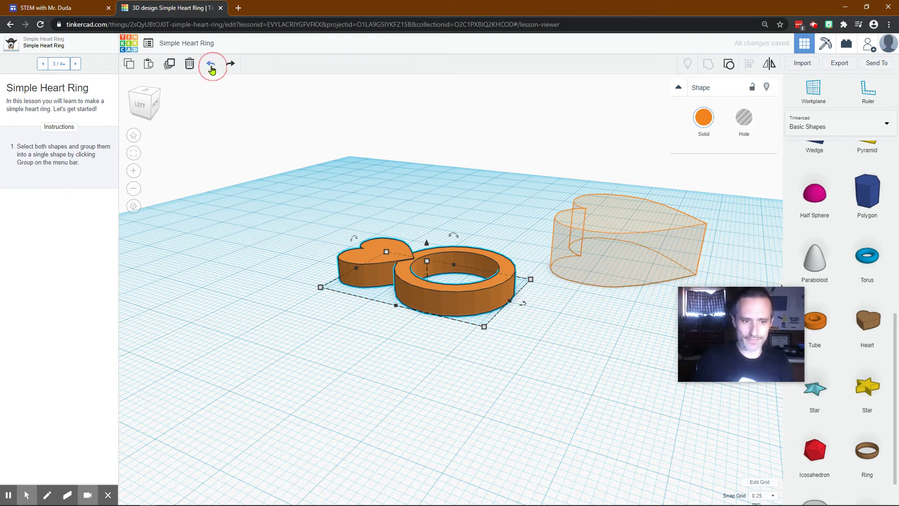
click(211, 66)
click(363, 272)
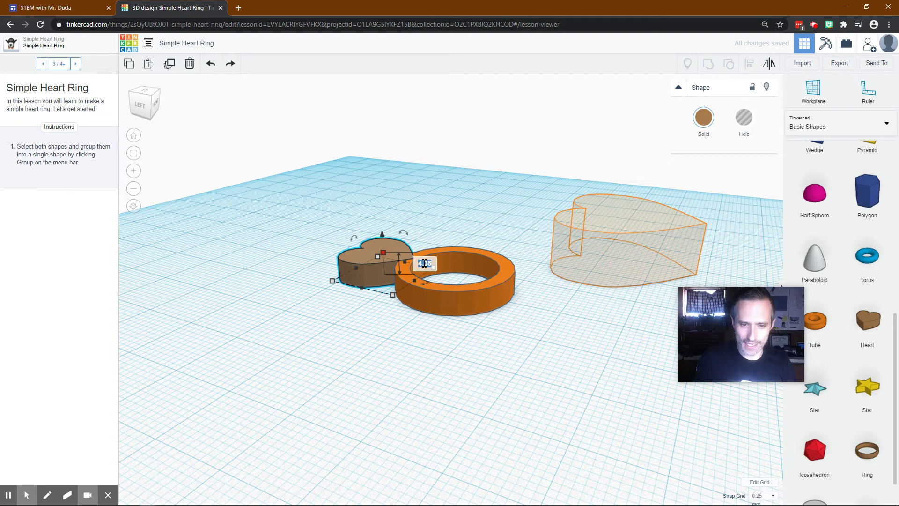
text(4.2)
key(Return)
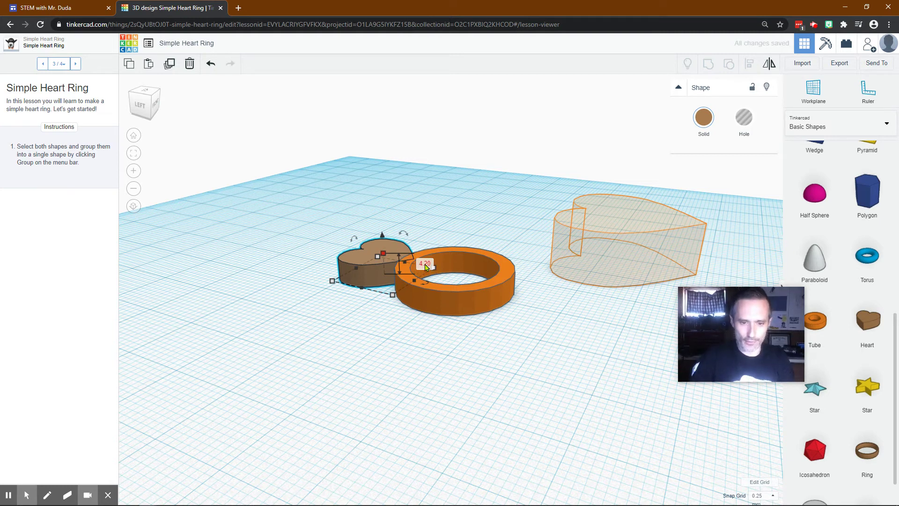
- Regroup the heart and ring, colour the group red, and advance to the final lesson step
drag(322, 209, 473, 318)
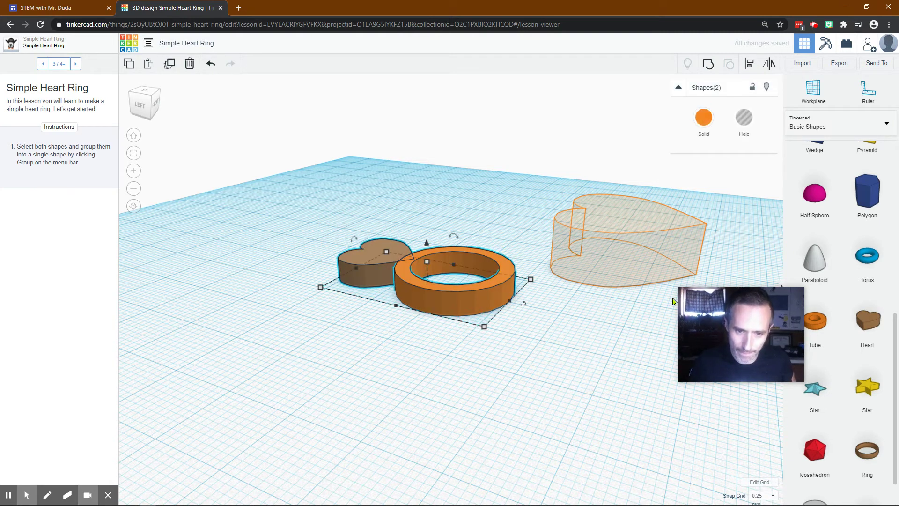
click(707, 68)
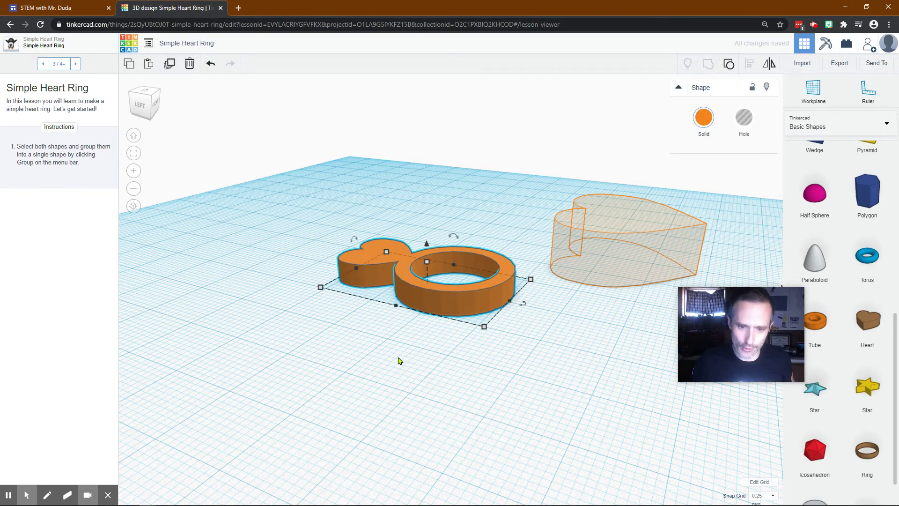
click(701, 116)
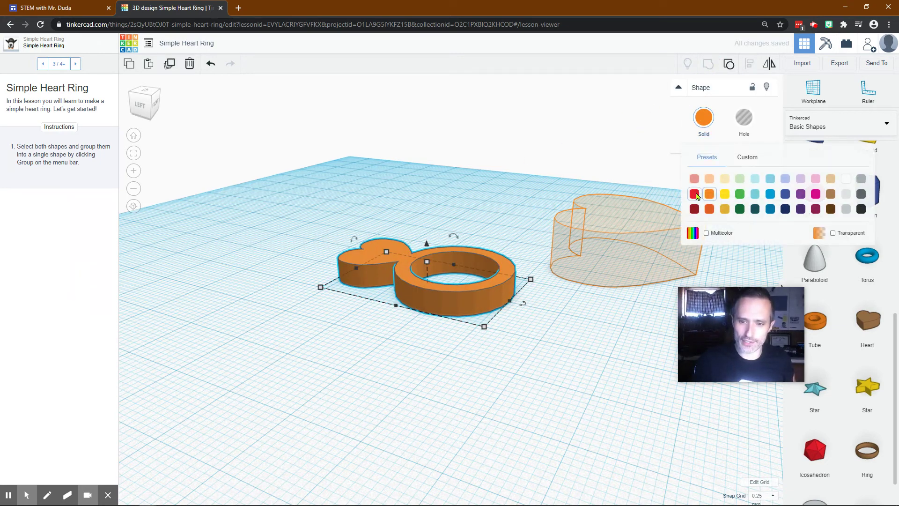
click(695, 194)
right_drag(417, 341, 117, 185)
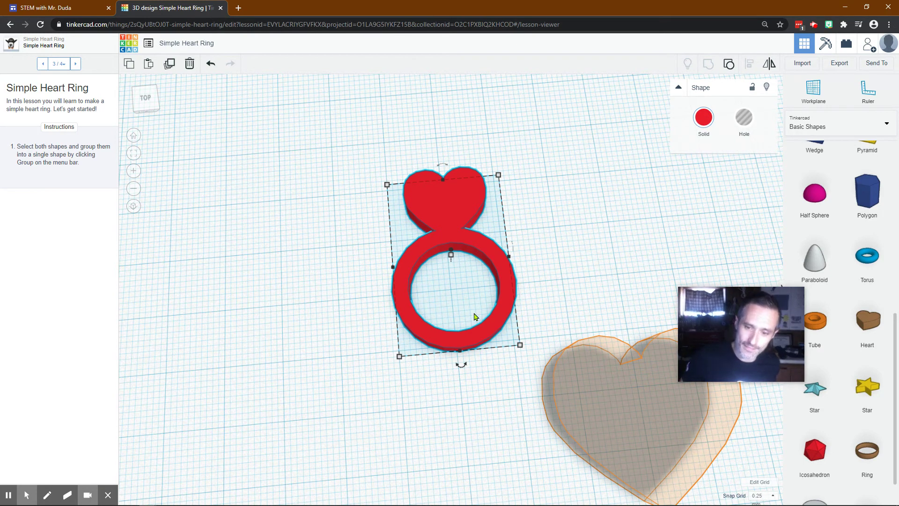
click(73, 65)
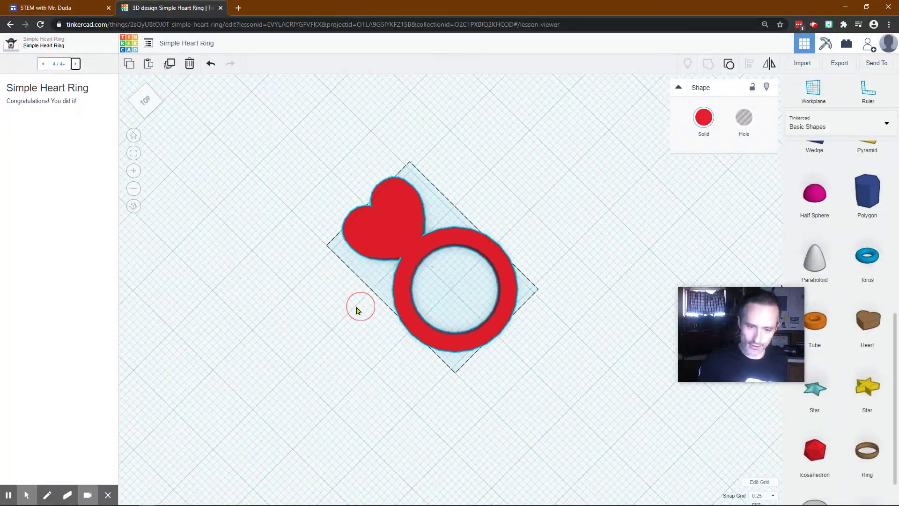
- Review the lesson's final Congratulations step beside the finished red heart ring
mouse_move(717, 302)
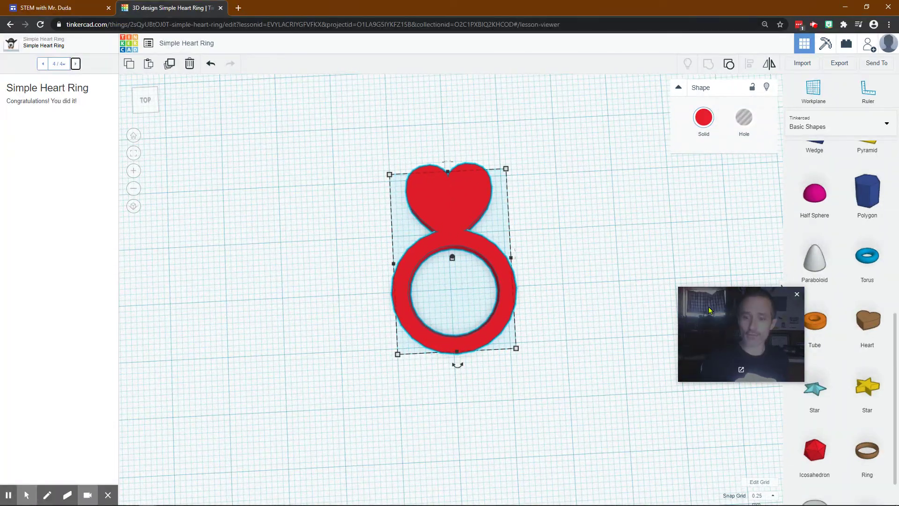